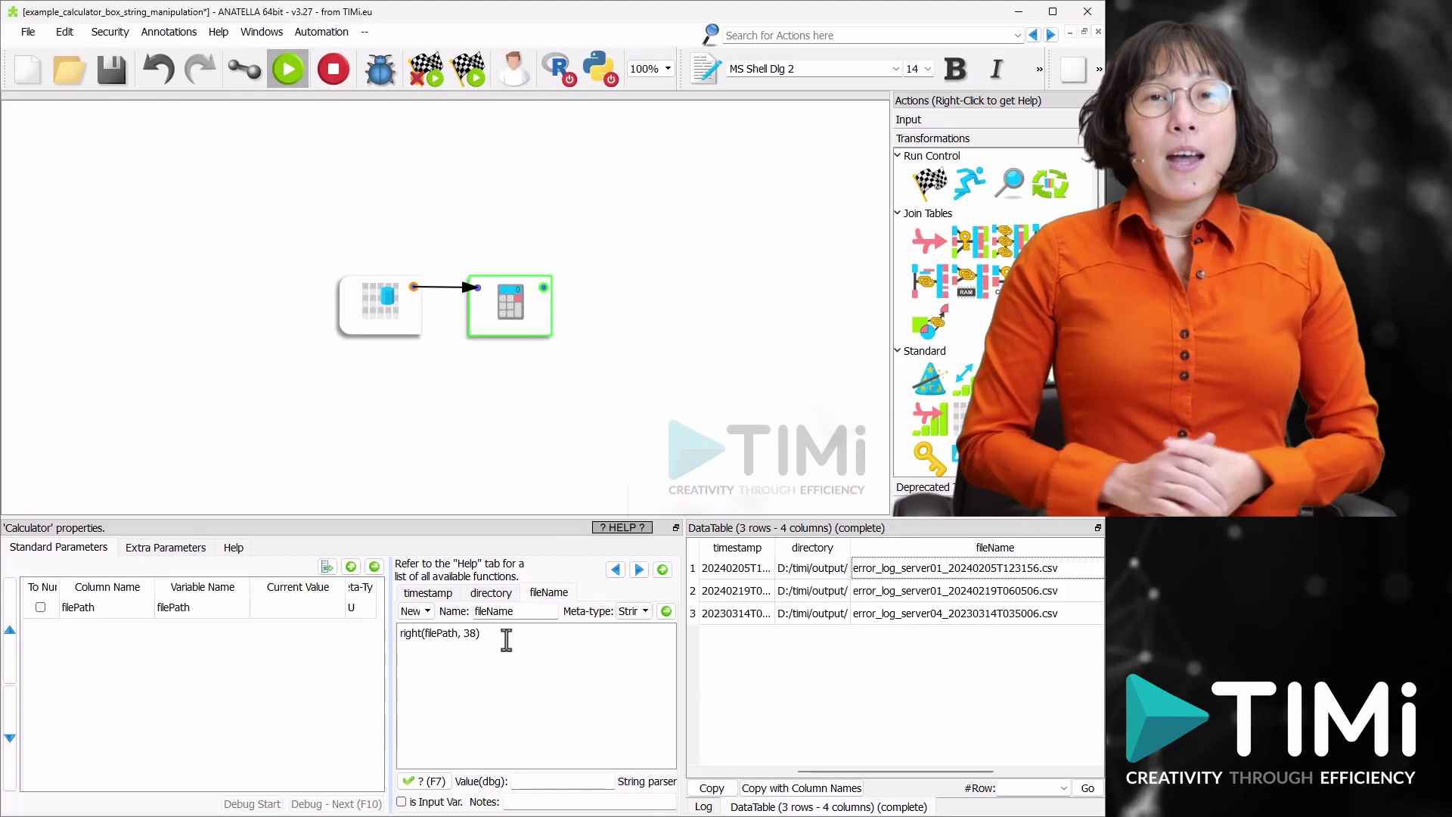
Step: Set fileName to substring(filePath, lastIndexOf(filePath, "/") + 1, 99999), preview it, then open the string_modification example
{"action": "triple_click", "coordinate": [506, 638]}
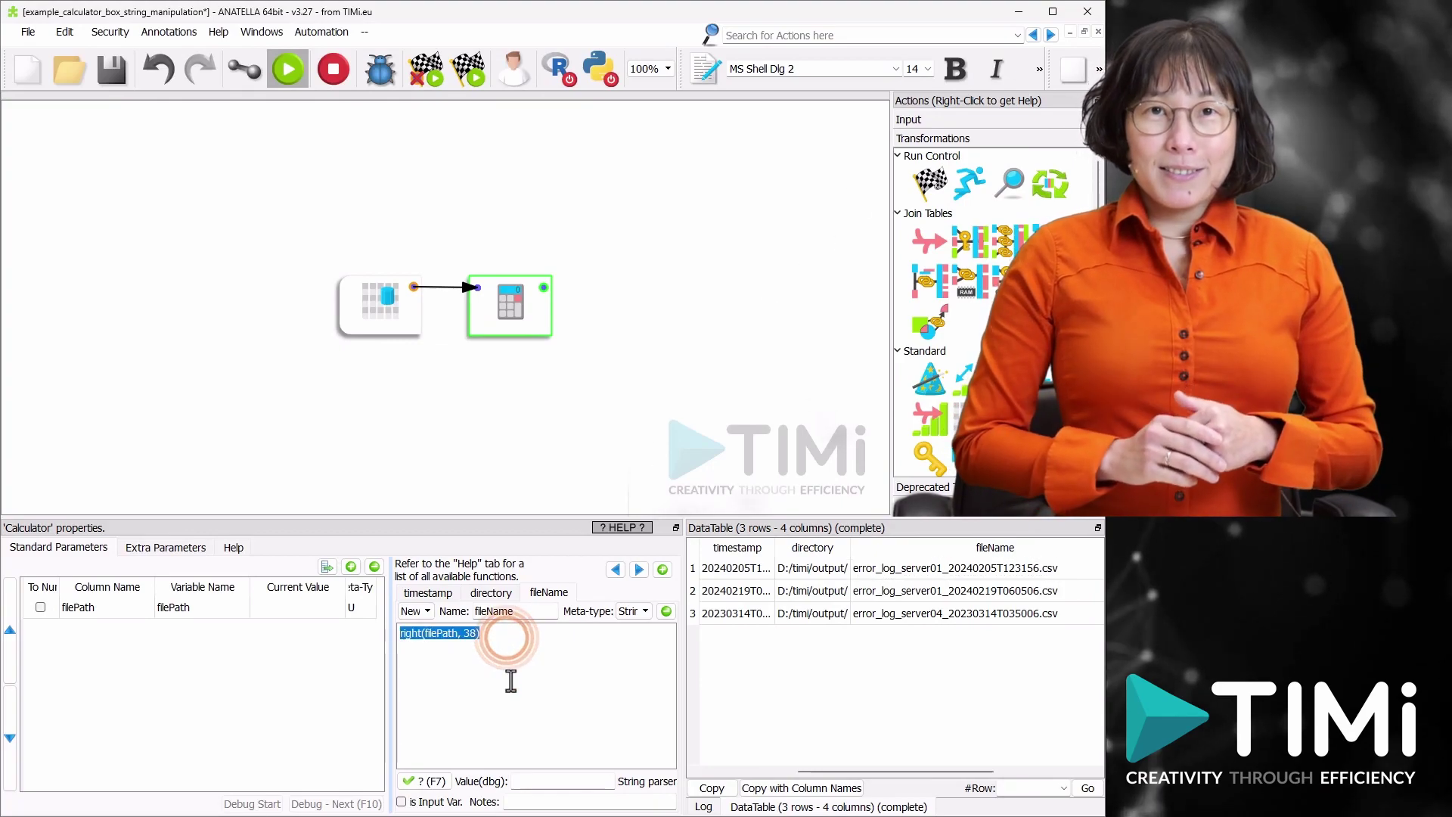
{"action": "type", "text": "substring(filePath, lastIndexOf(filePath, \"/\") + 1, 99999)"}
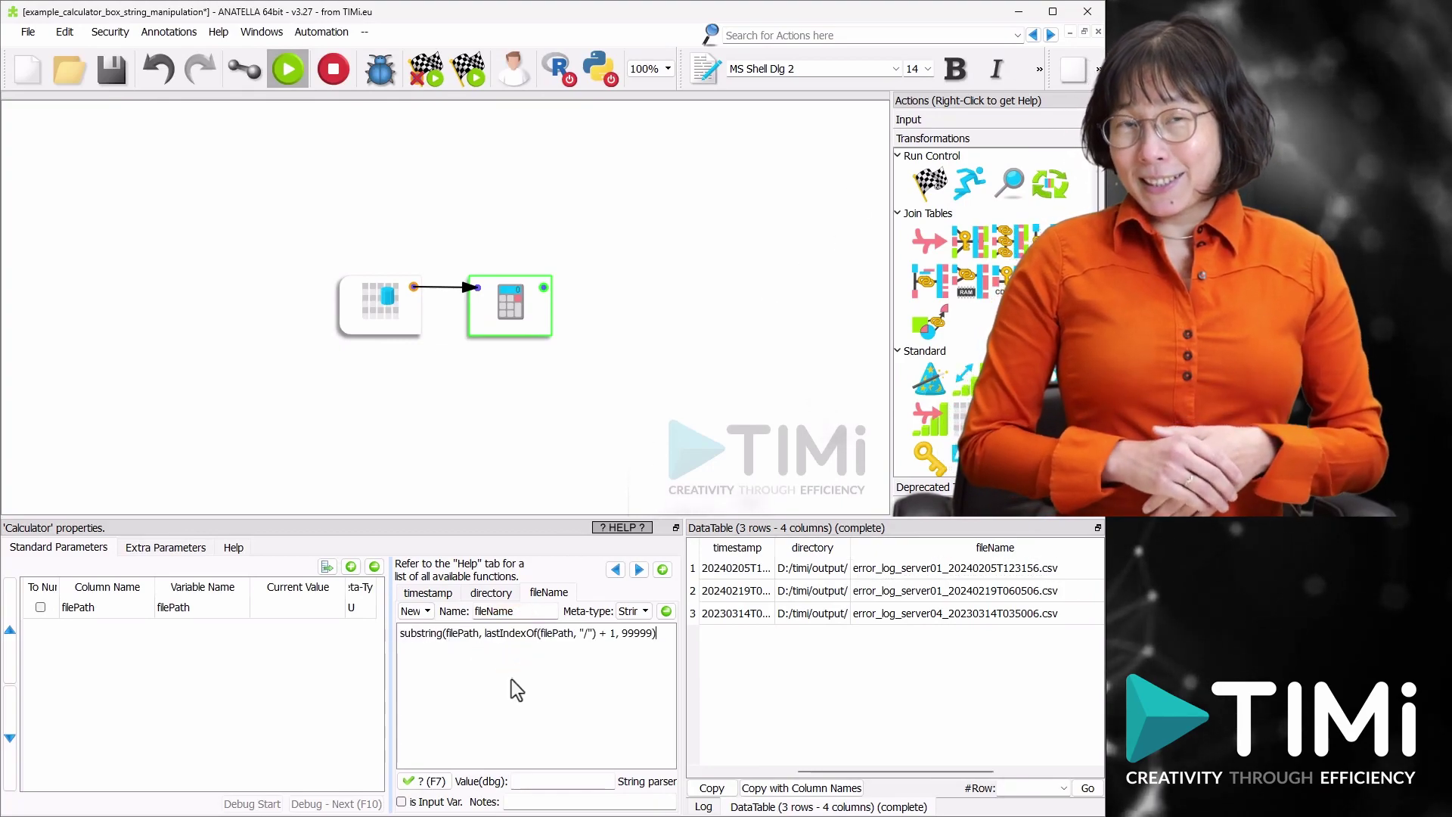
{"action": "left_click", "coordinate": [546, 288]}
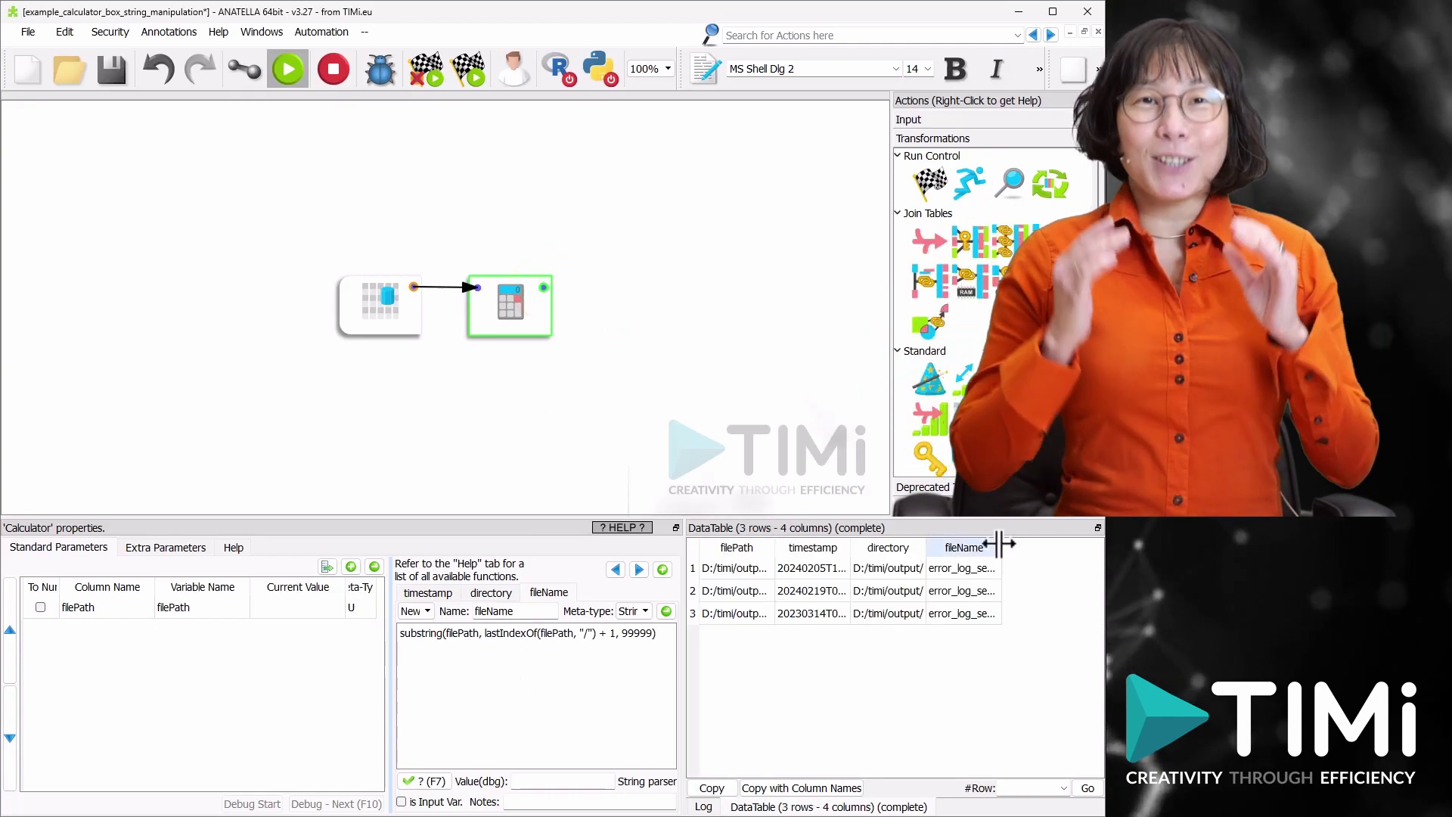
{"action": "left_click", "coordinate": [965, 547]}
{"action": "left_click_drag", "start_coordinate": [1002, 547], "coordinate": [1146, 556]}
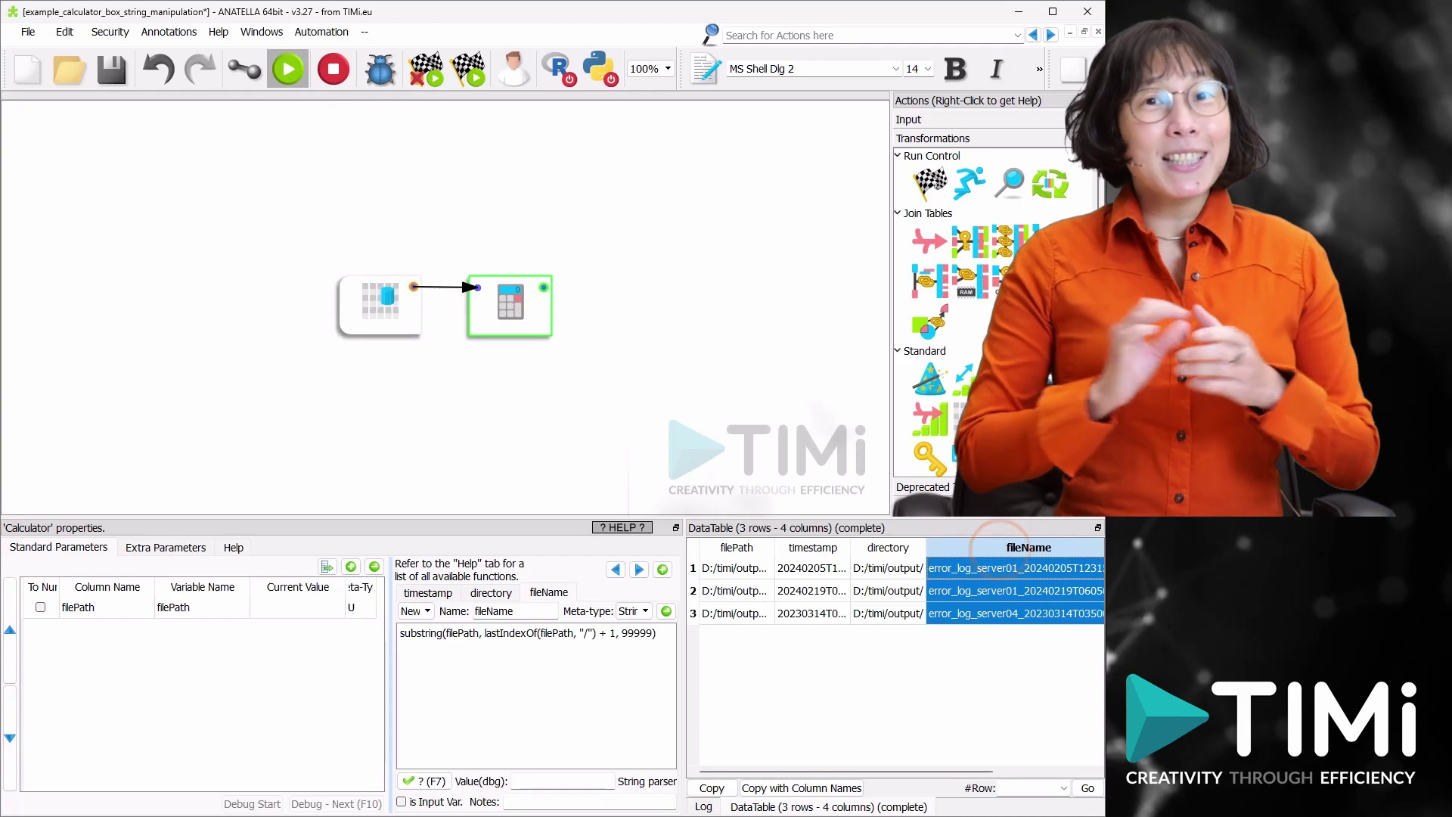
{"action": "left_click", "coordinate": [928, 769]}
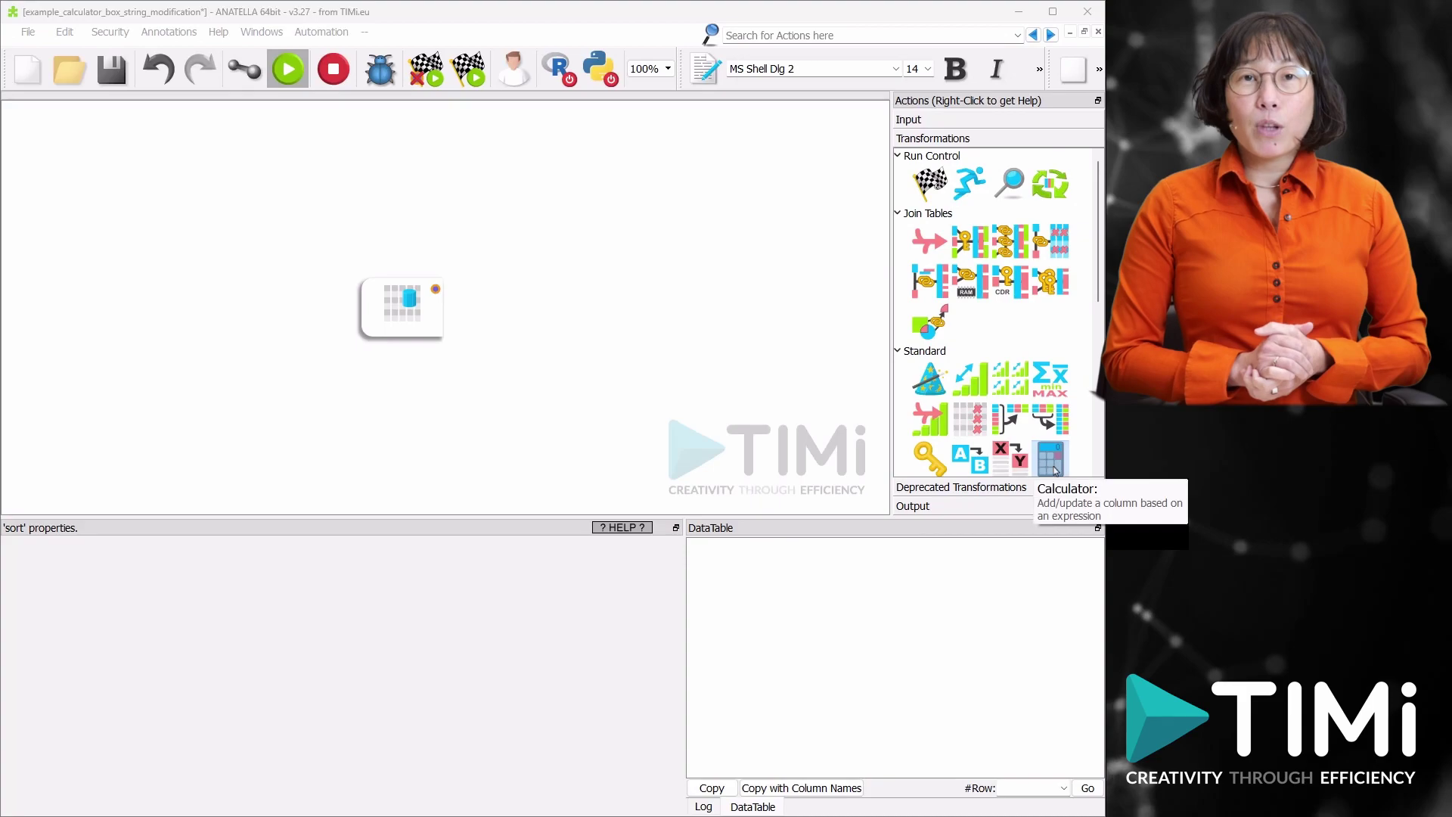
{"action": "right_click", "coordinate": [1053, 460]}
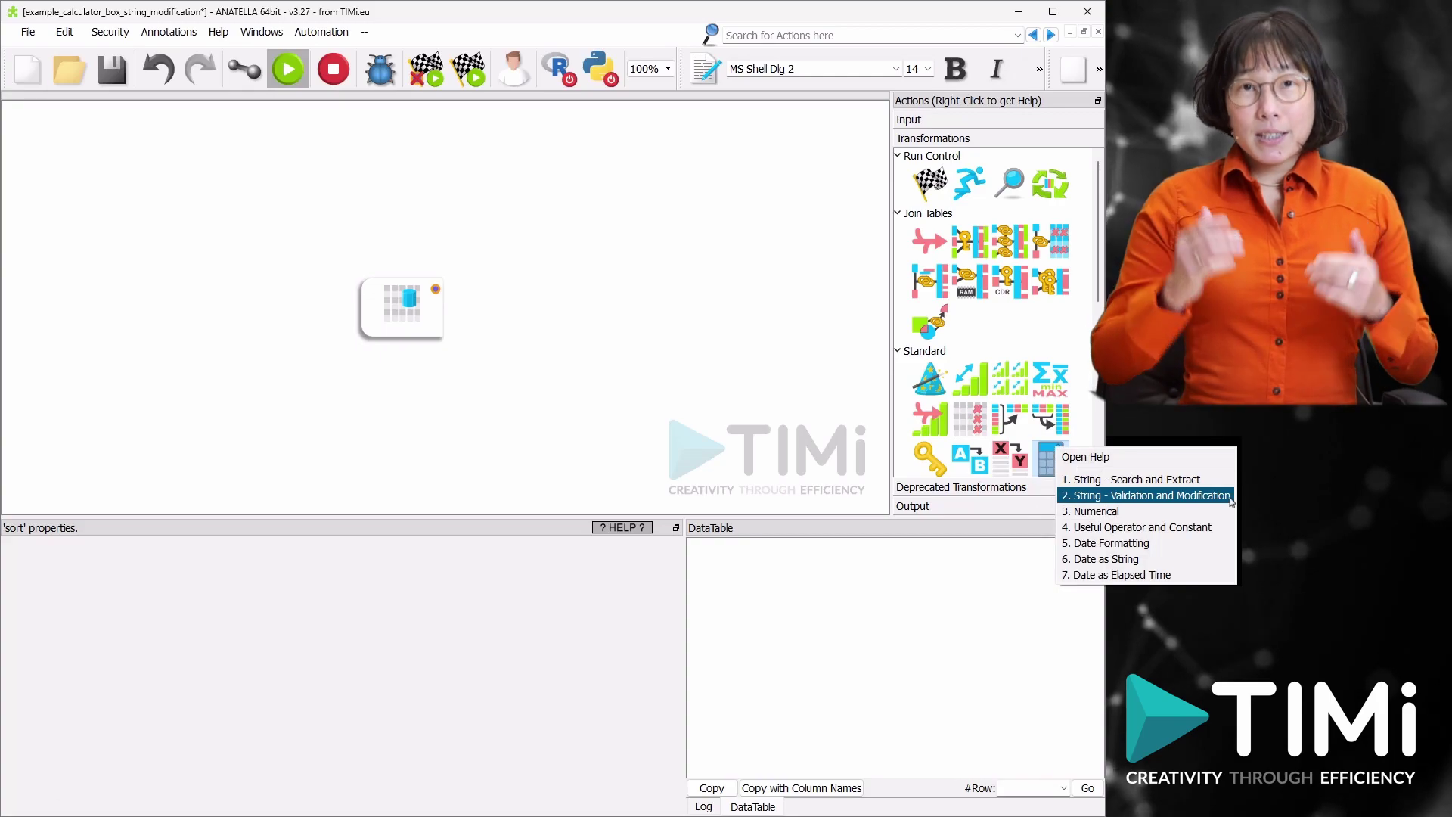
{"action": "left_click", "coordinate": [1231, 497]}
{"action": "scroll", "coordinate": [378, 342], "scroll_direction": "down", "scroll_amount": 12}
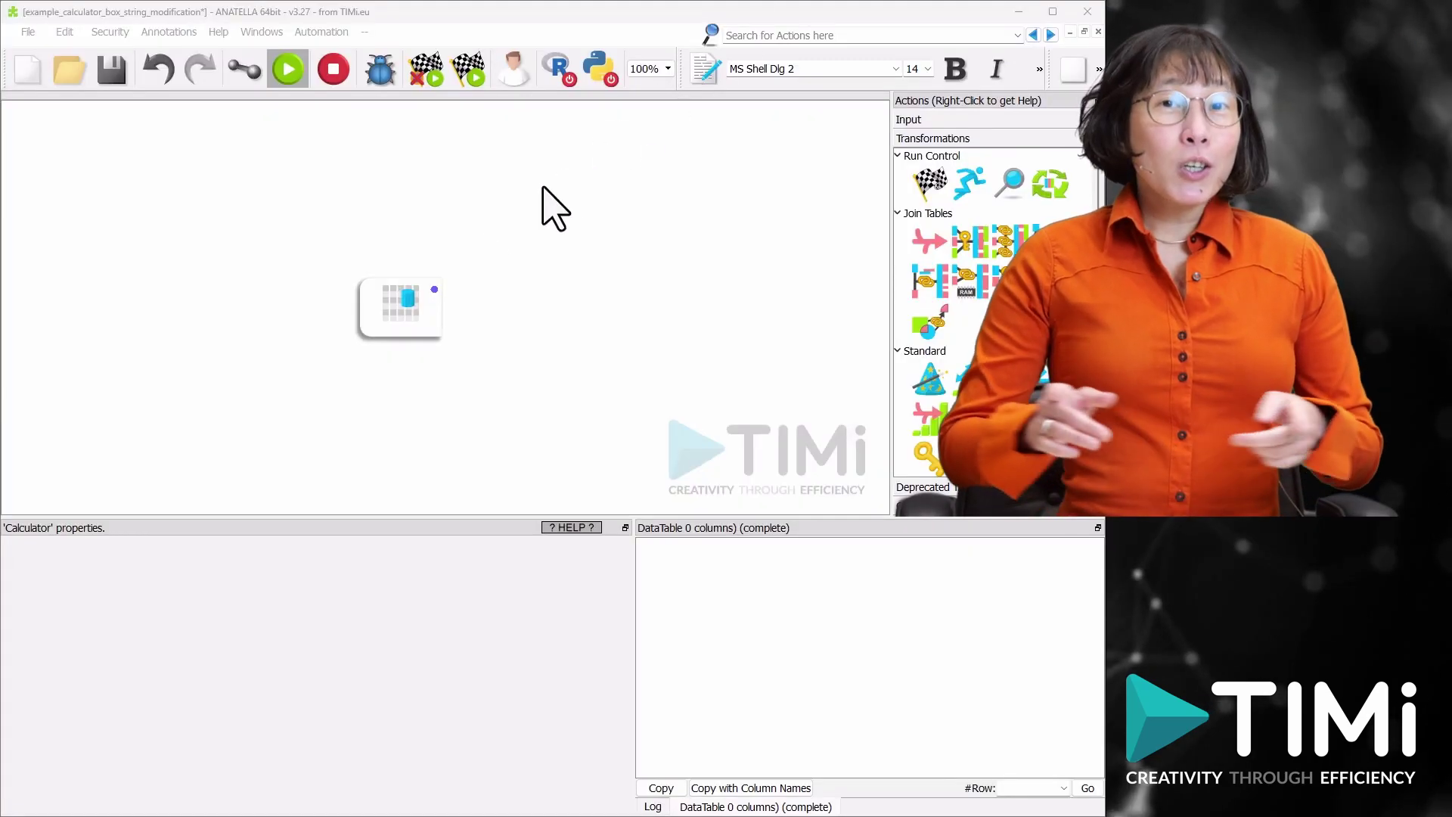
{"action": "left_click", "coordinate": [413, 310]}
Step: Link a Calculator after inlineTable with firstName and lastName as inputs, then start renaming NewVar to fullName
{"action": "left_click", "coordinate": [49, 576]}
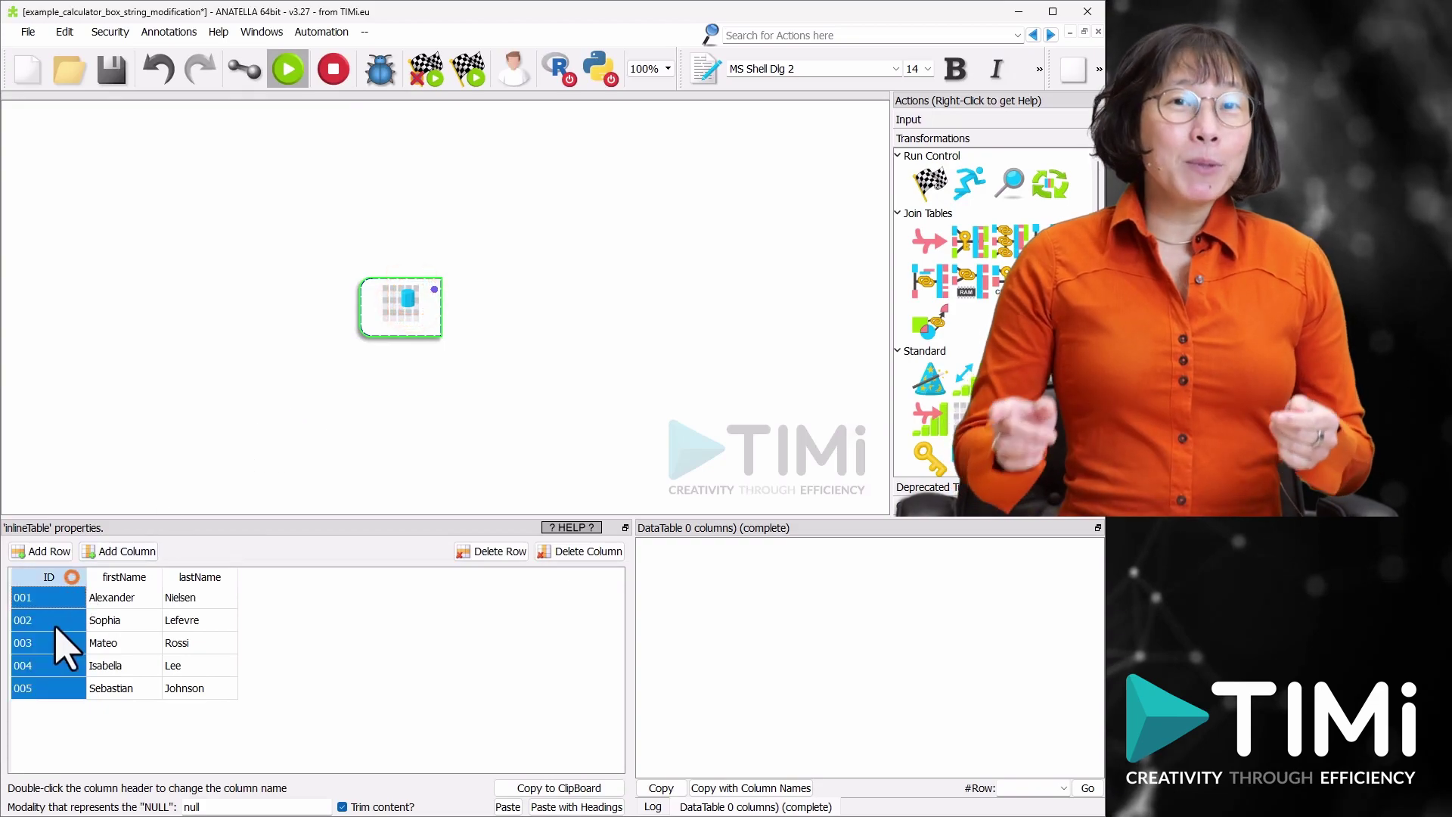
{"action": "left_click", "coordinate": [147, 577]}
{"action": "left_click", "coordinate": [208, 579]}
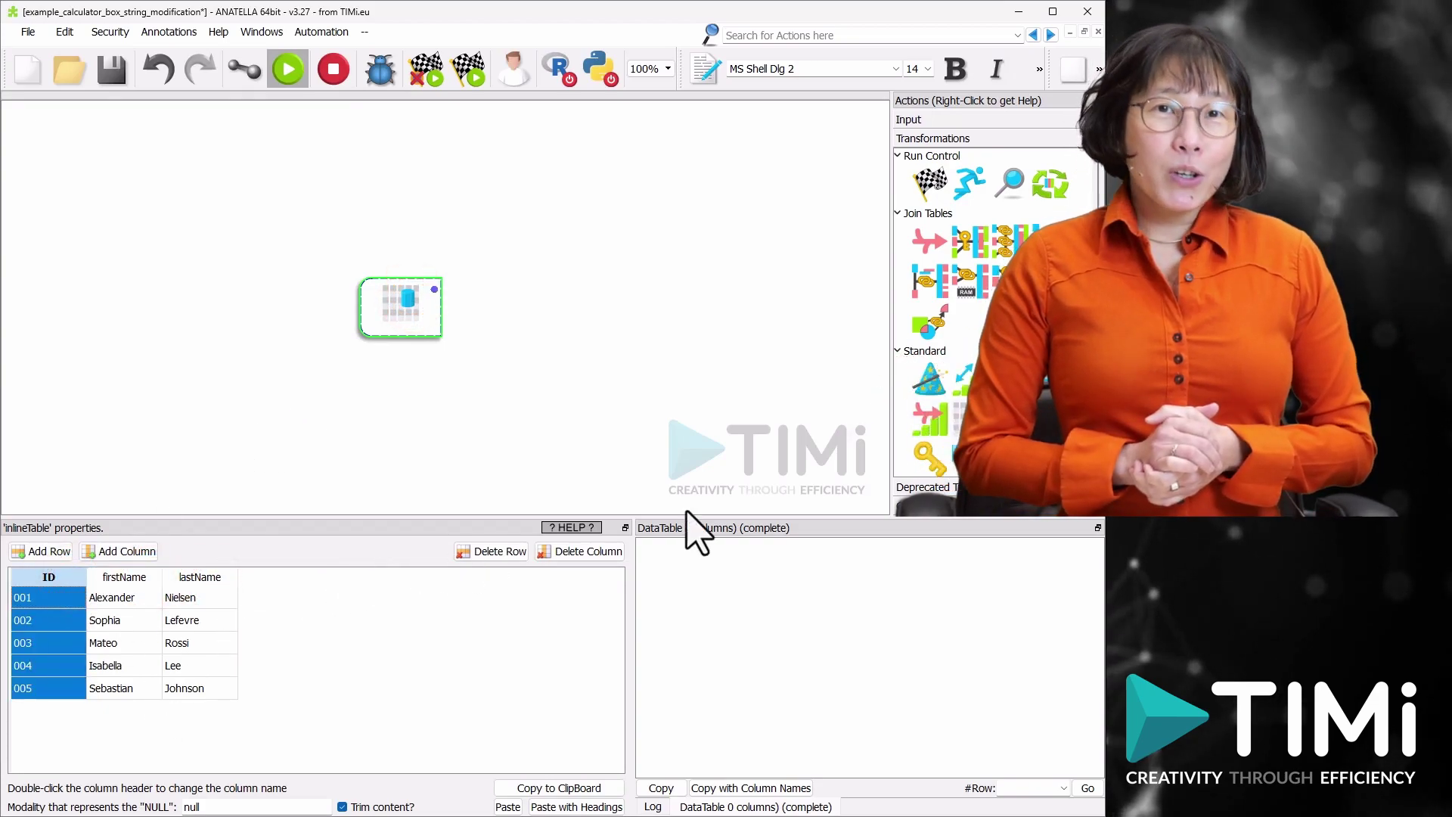
{"action": "left_click_drag", "start_coordinate": [1009, 378], "coordinate": [525, 321]}
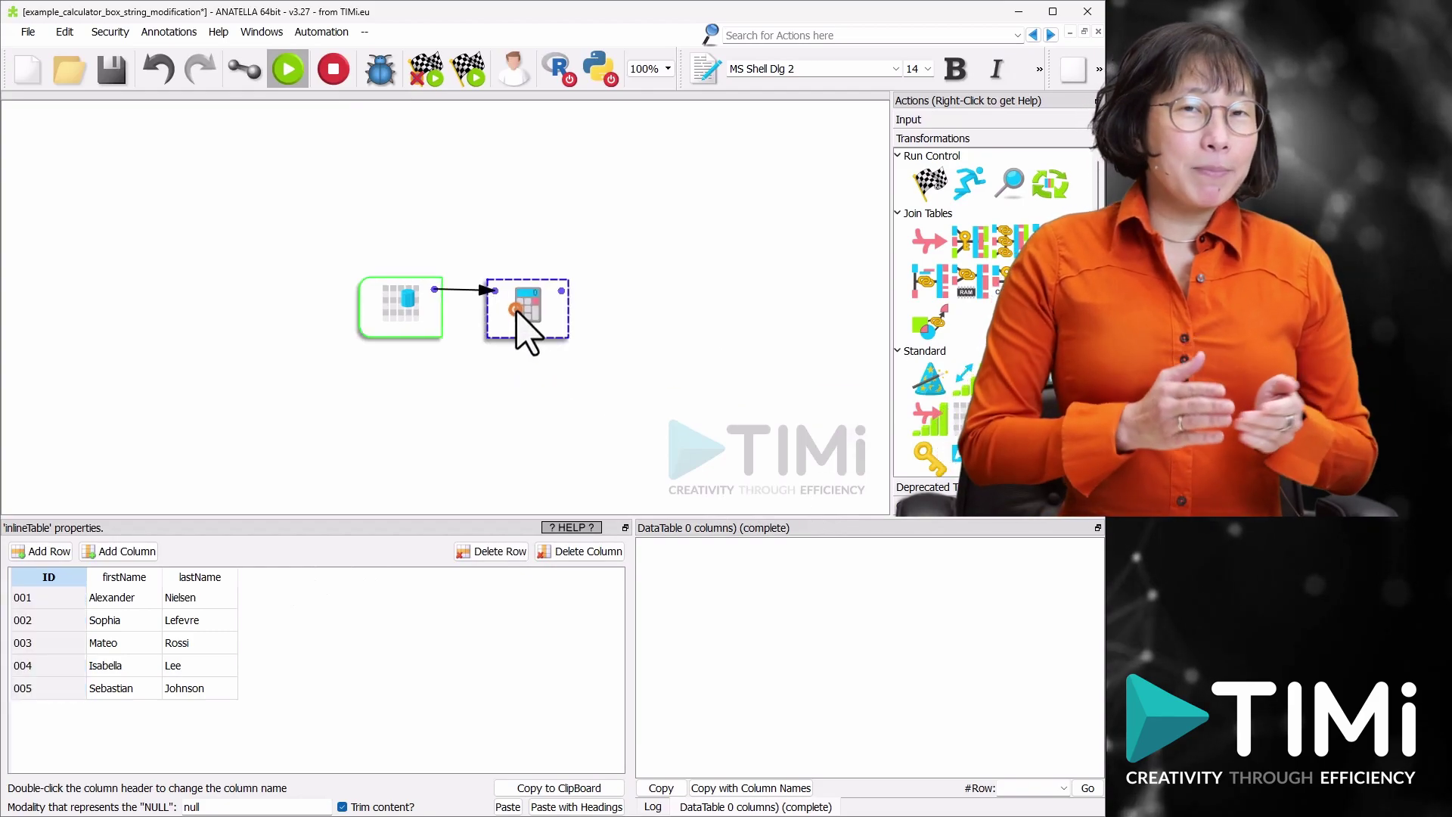
{"action": "left_click", "coordinate": [322, 566]}
{"action": "left_click", "coordinate": [460, 186]}
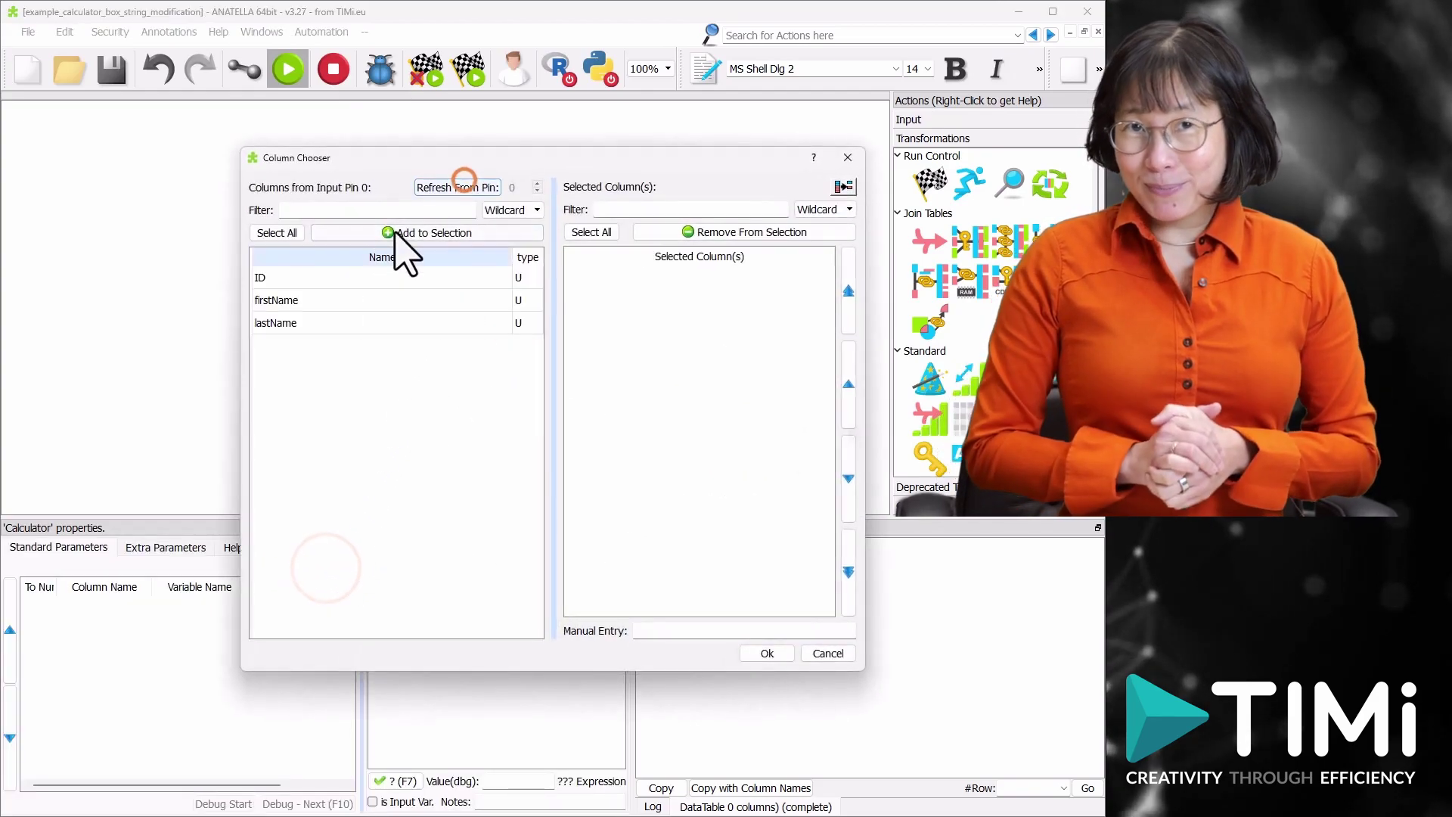
{"action": "double_click", "coordinate": [294, 301]}
{"action": "double_click", "coordinate": [295, 323]}
{"action": "left_click", "coordinate": [767, 653]}
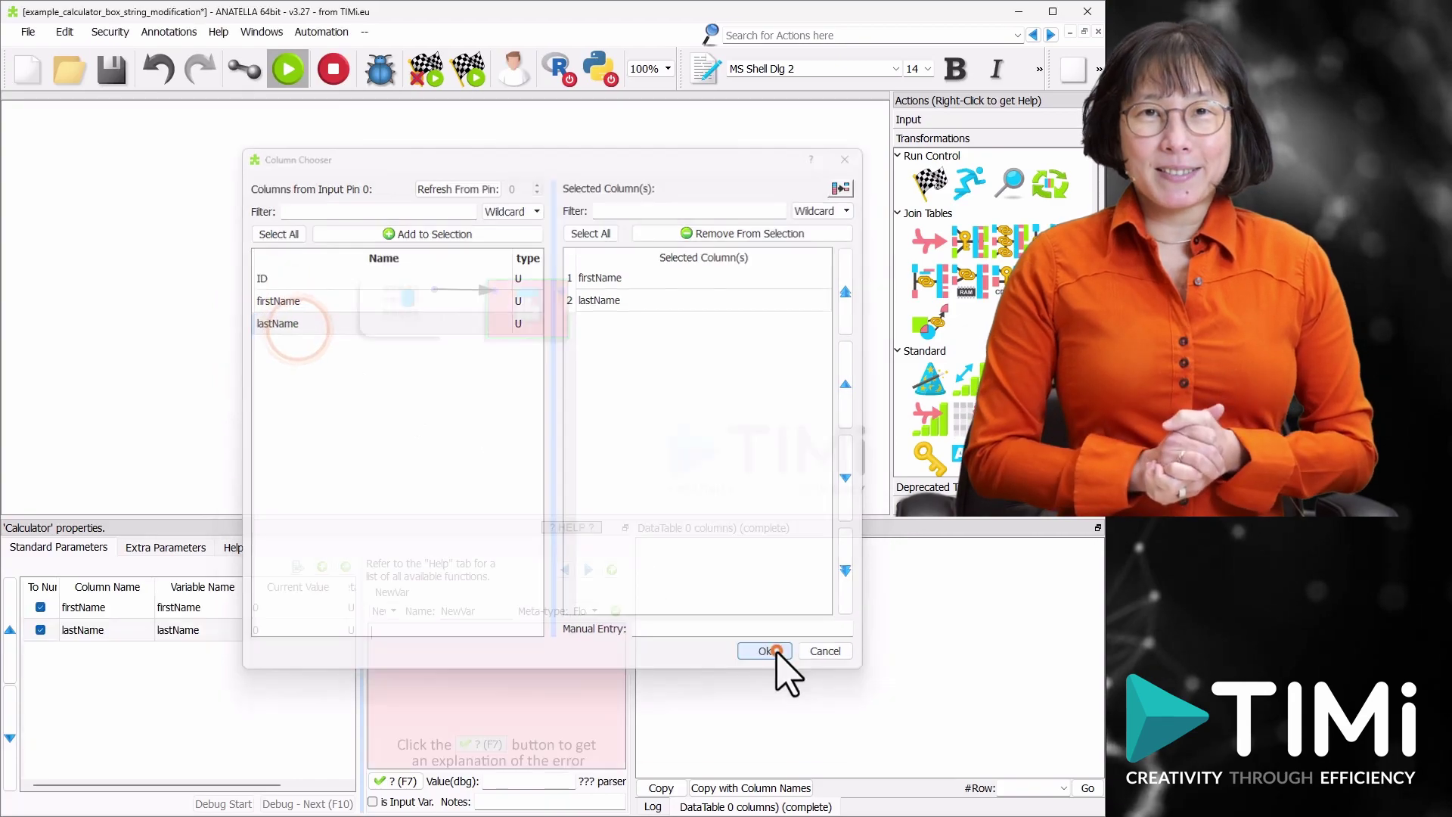
{"action": "double_click", "coordinate": [477, 609]}
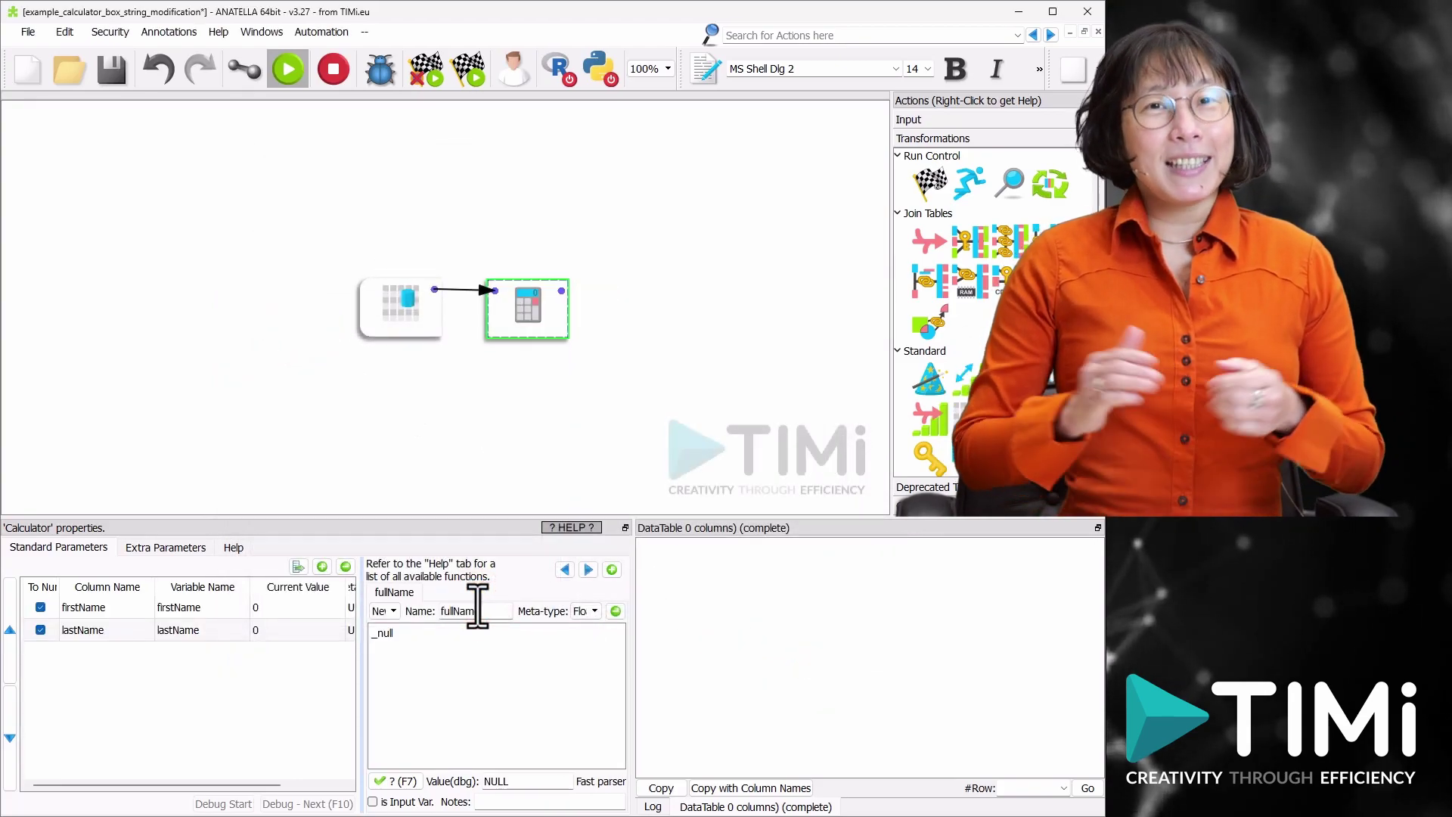
Step: Make fullName a String, untick To Null for lastName, and set it to firstName // " " // lastName
{"action": "left_click", "coordinate": [579, 612]}
{"action": "left_click", "coordinate": [581, 649]}
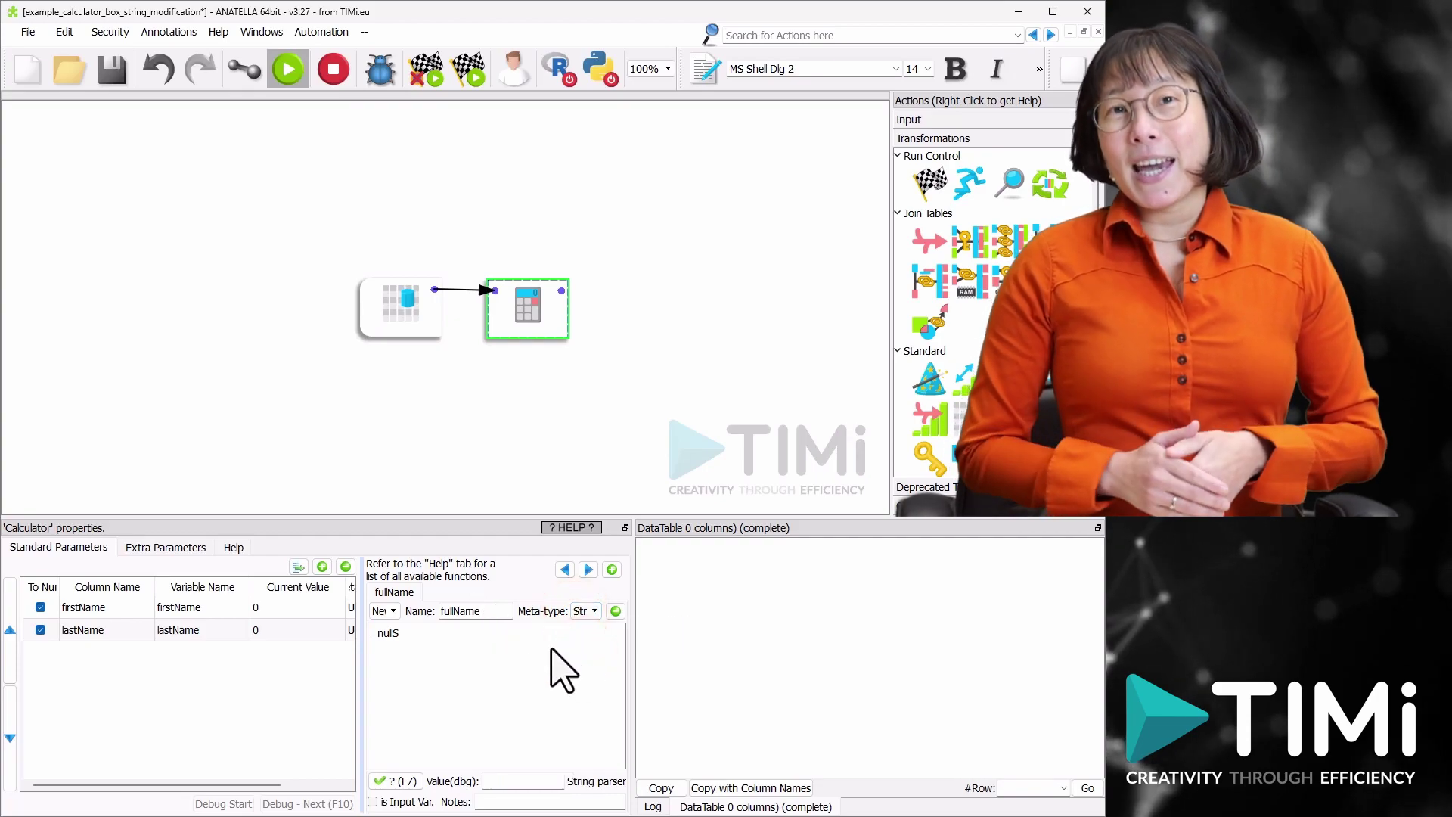
{"action": "left_click", "coordinate": [41, 630]}
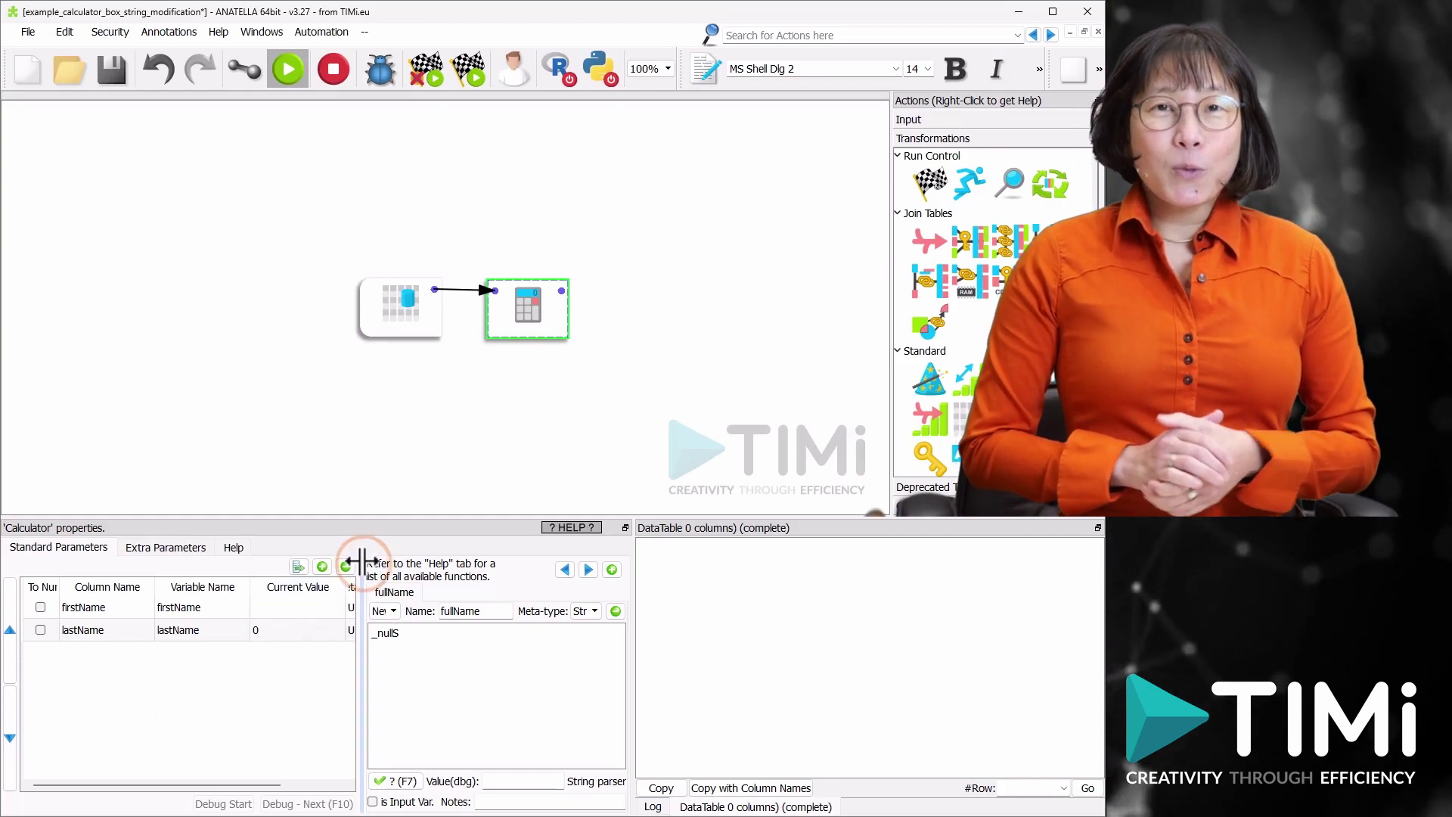
{"action": "left_click_drag", "start_coordinate": [361, 562], "coordinate": [252, 566]}
{"action": "double_click", "coordinate": [169, 608]}
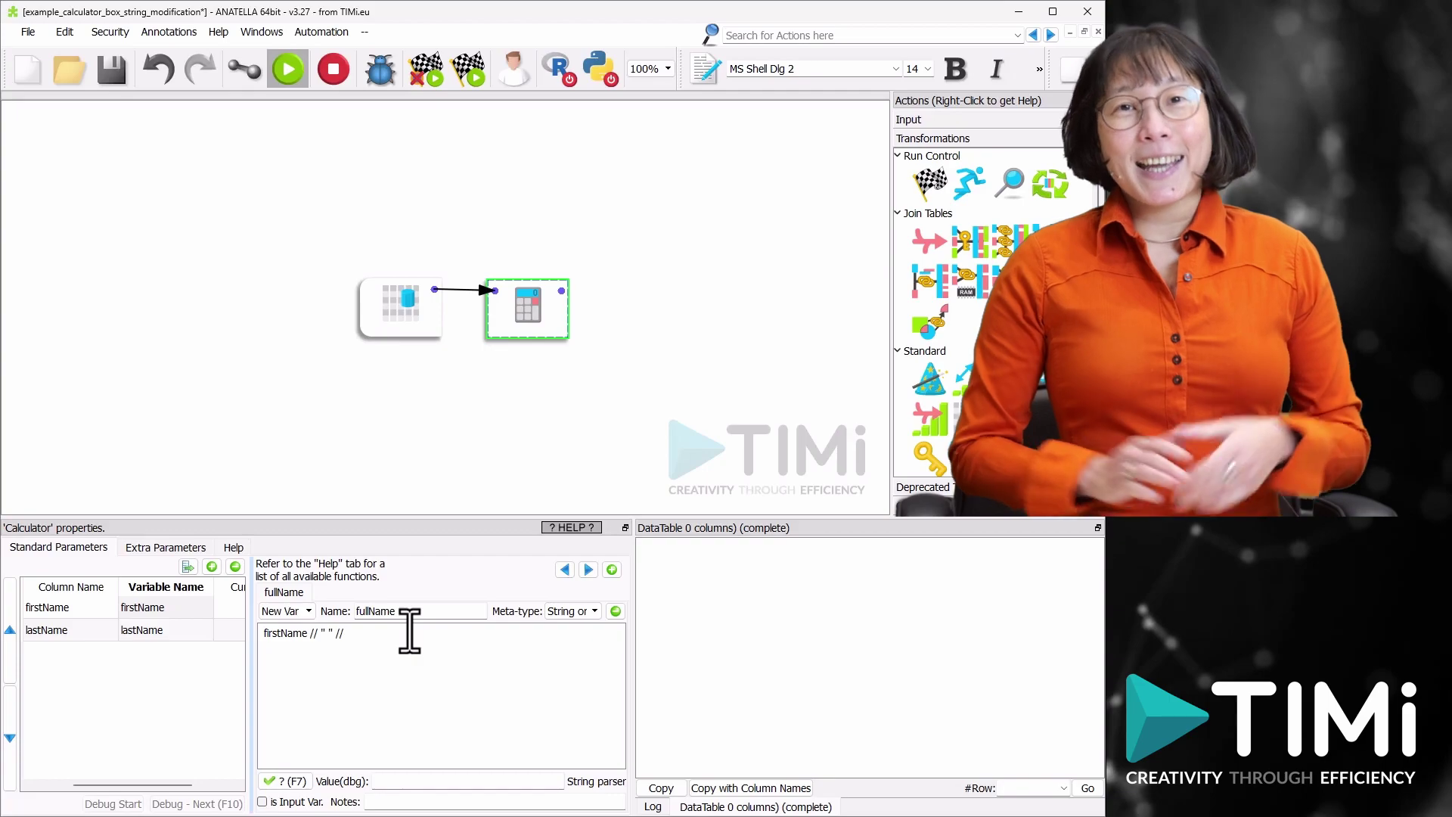
{"action": "double_click", "coordinate": [146, 631]}
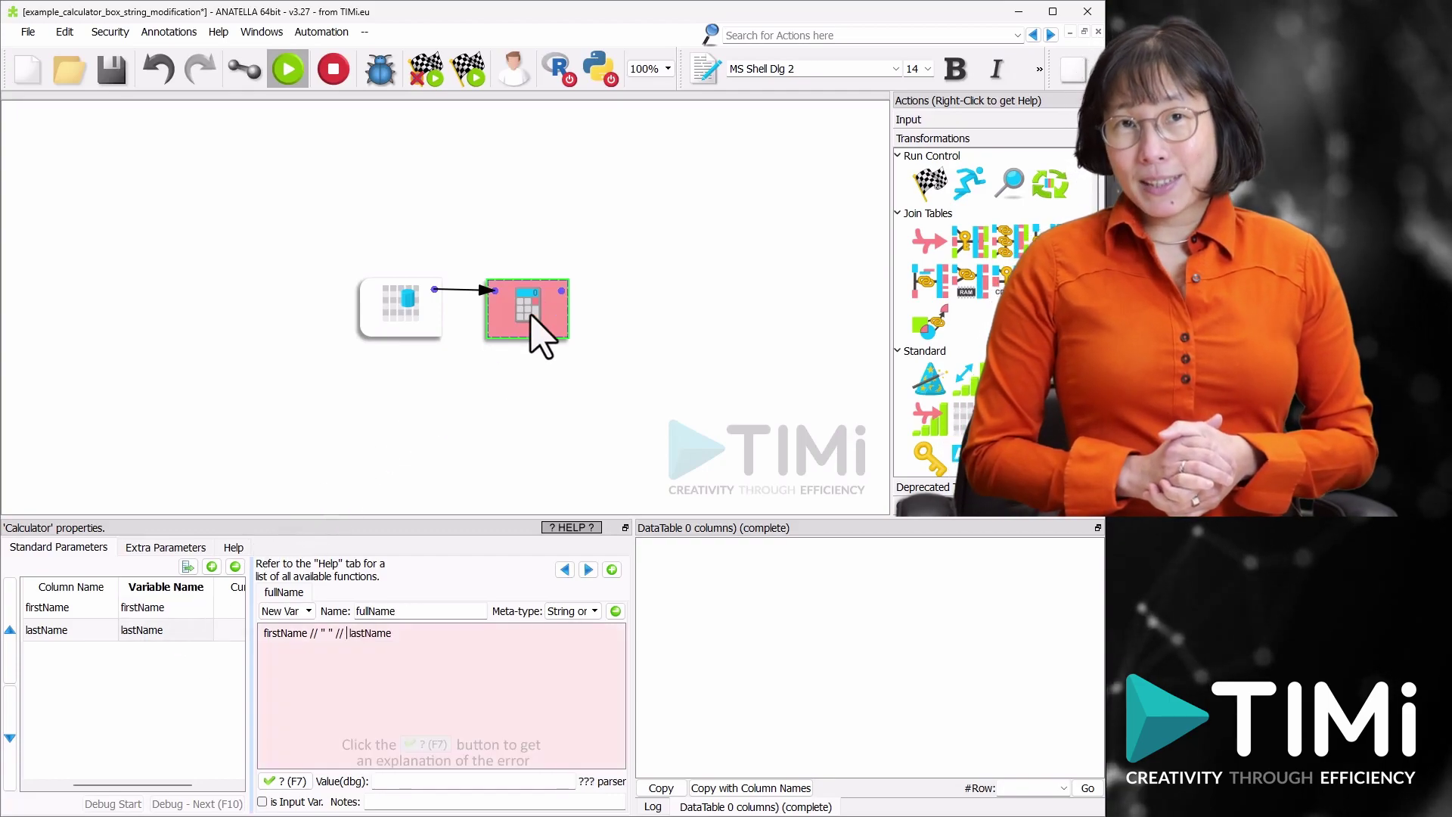
Step: Preview the output table and adjust the fullName and ID column widths
{"action": "left_click", "coordinate": [561, 291]}
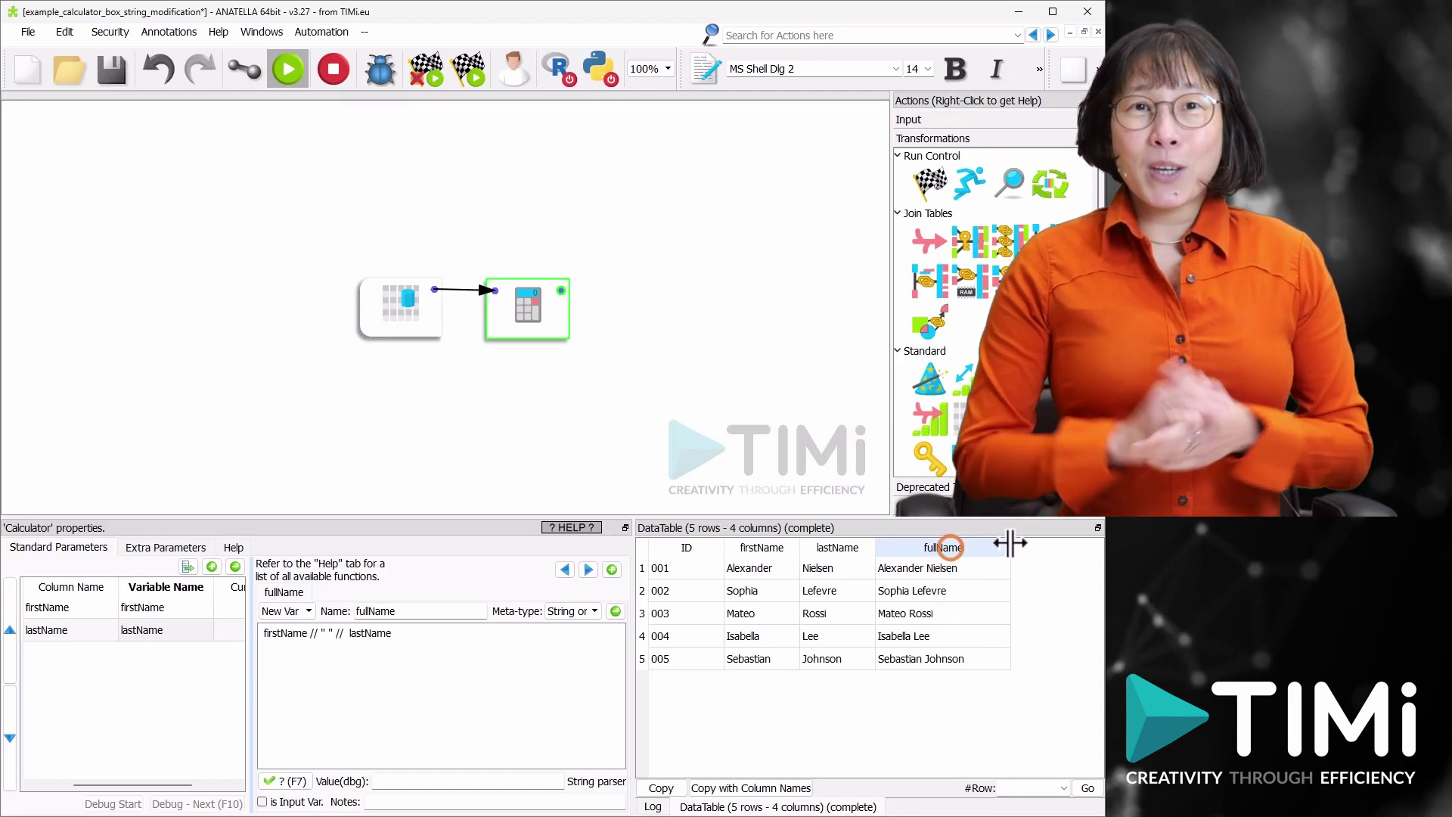
{"action": "left_click_drag", "start_coordinate": [1003, 545], "coordinate": [998, 551]}
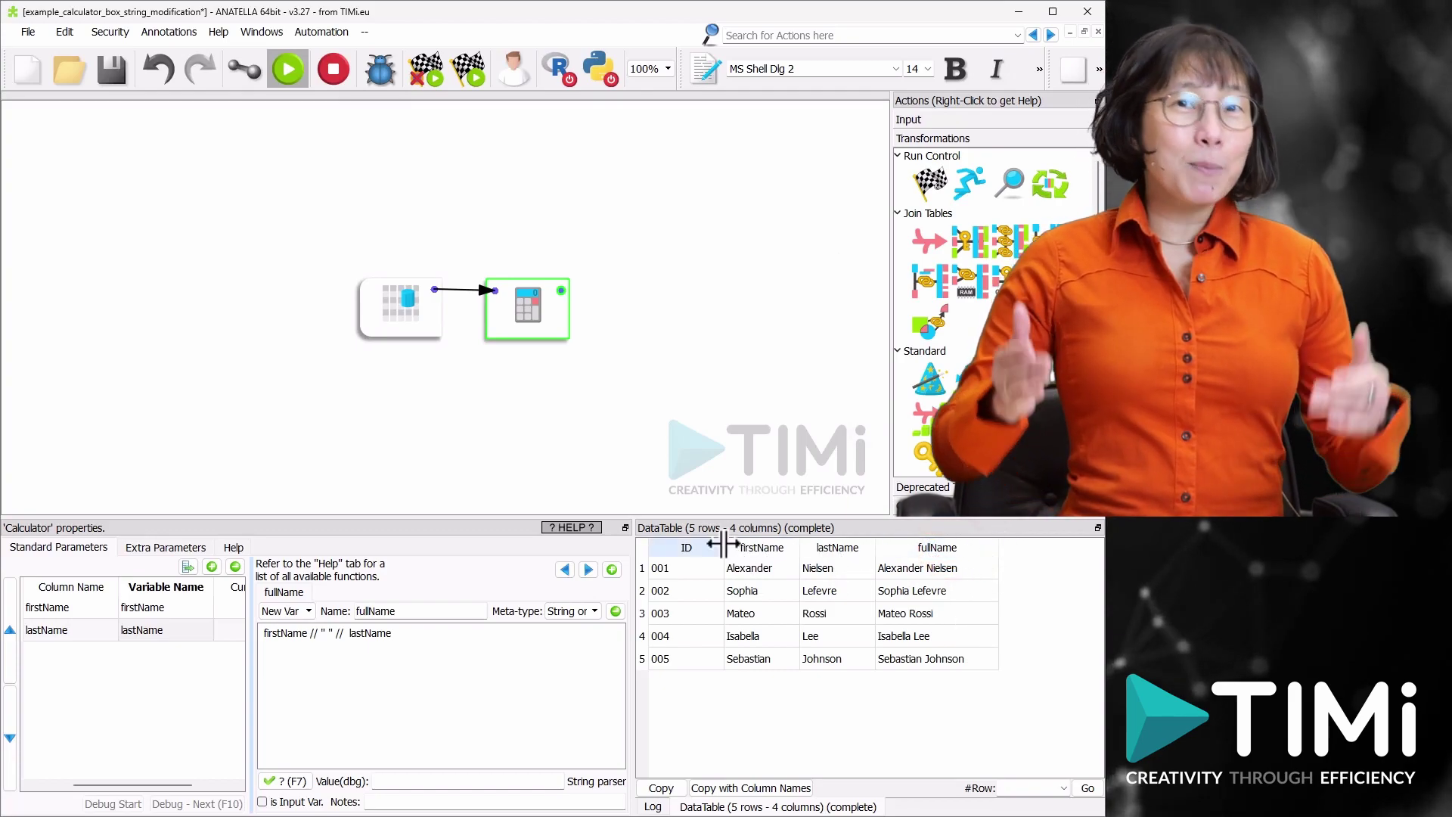
{"action": "left_click_drag", "start_coordinate": [723, 545], "coordinate": [828, 547]}
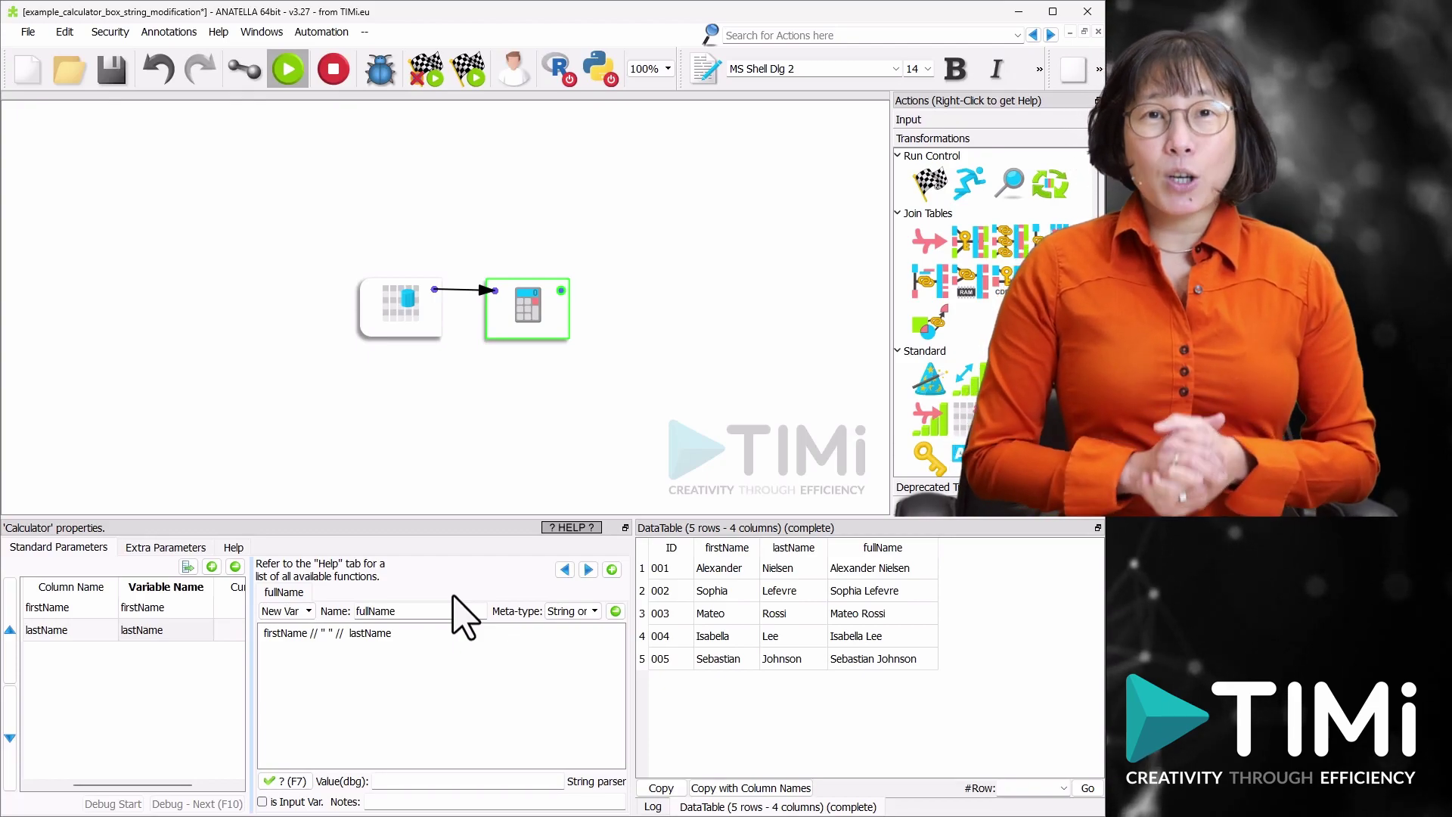
{"action": "left_click", "coordinate": [612, 570]}
Step: Create a String column customerName as left(firstName, 1) // ". " // toupper(lastName) and preview it
{"action": "double_click", "coordinate": [401, 613]}
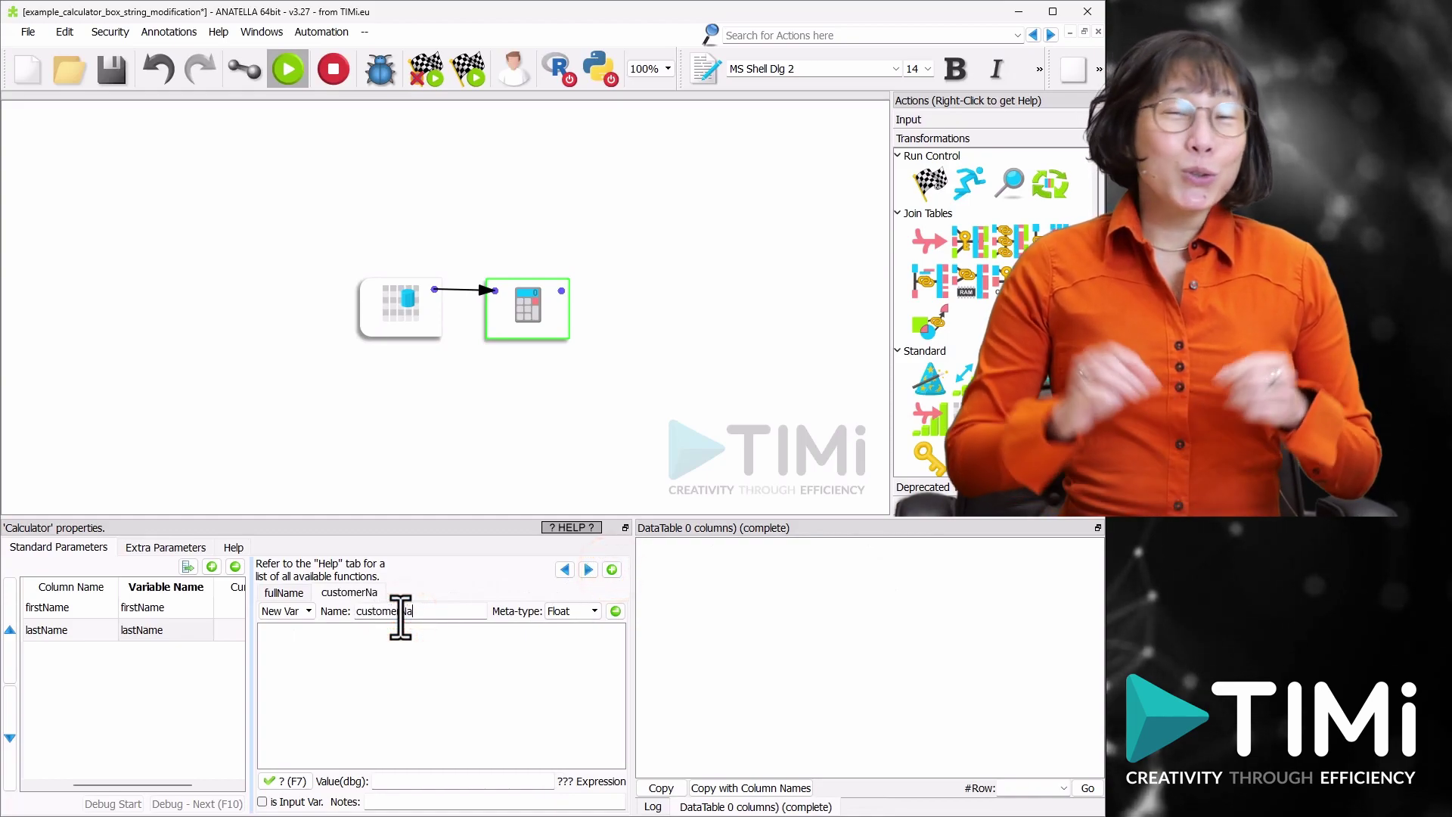
{"action": "left_click", "coordinate": [579, 611]}
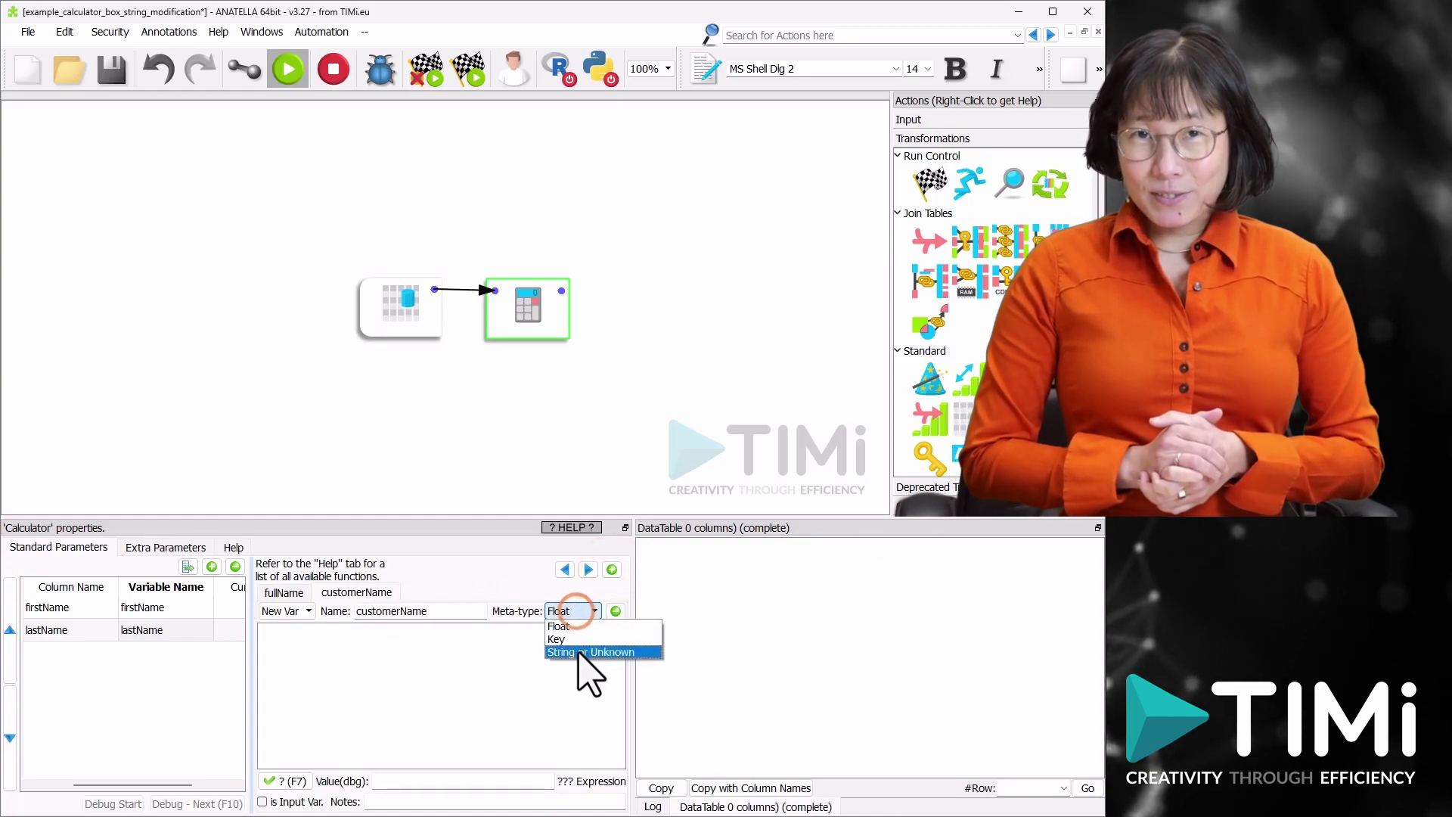
{"action": "left_click", "coordinate": [579, 650]}
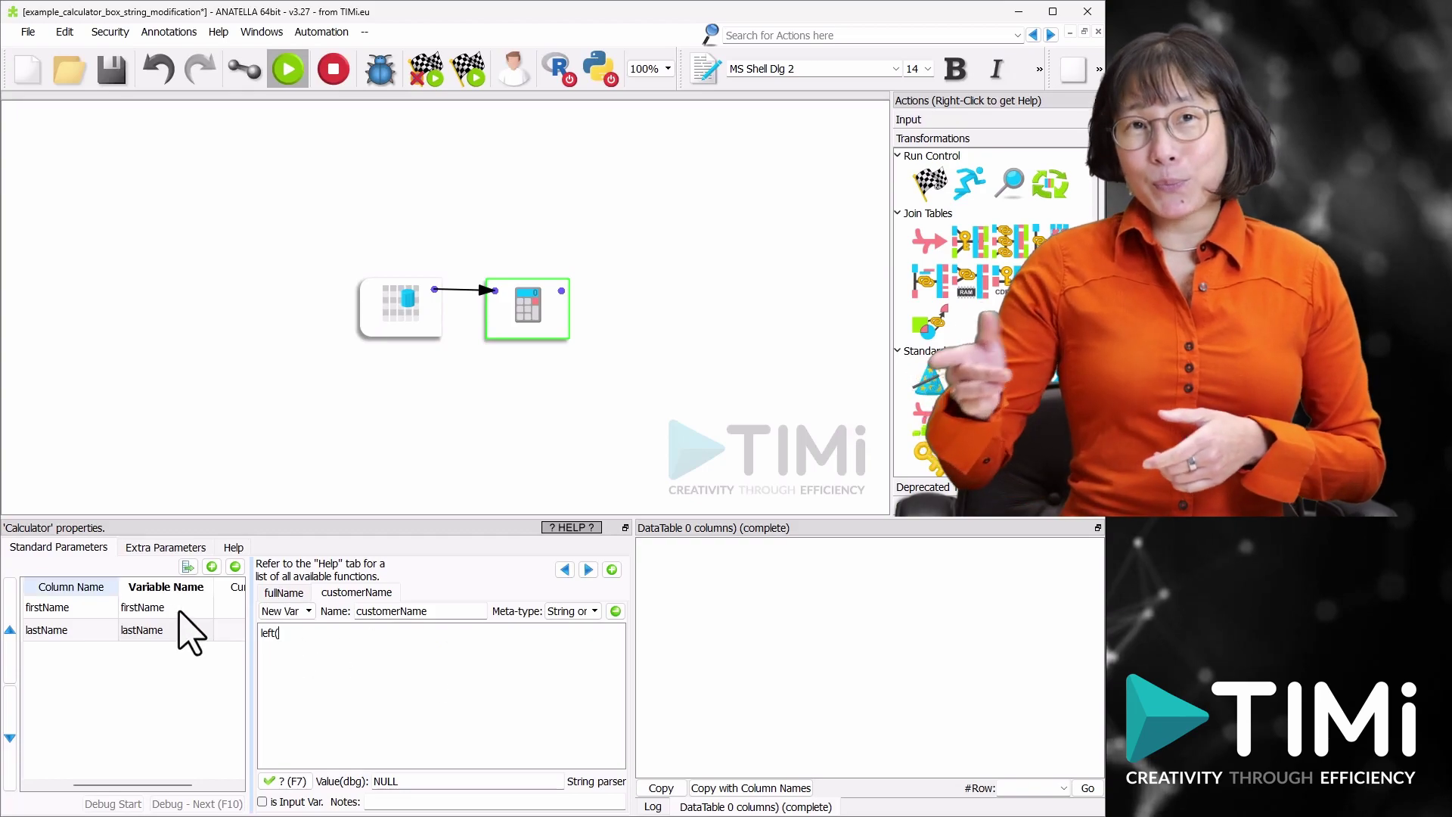
{"action": "double_click", "coordinate": [155, 607]}
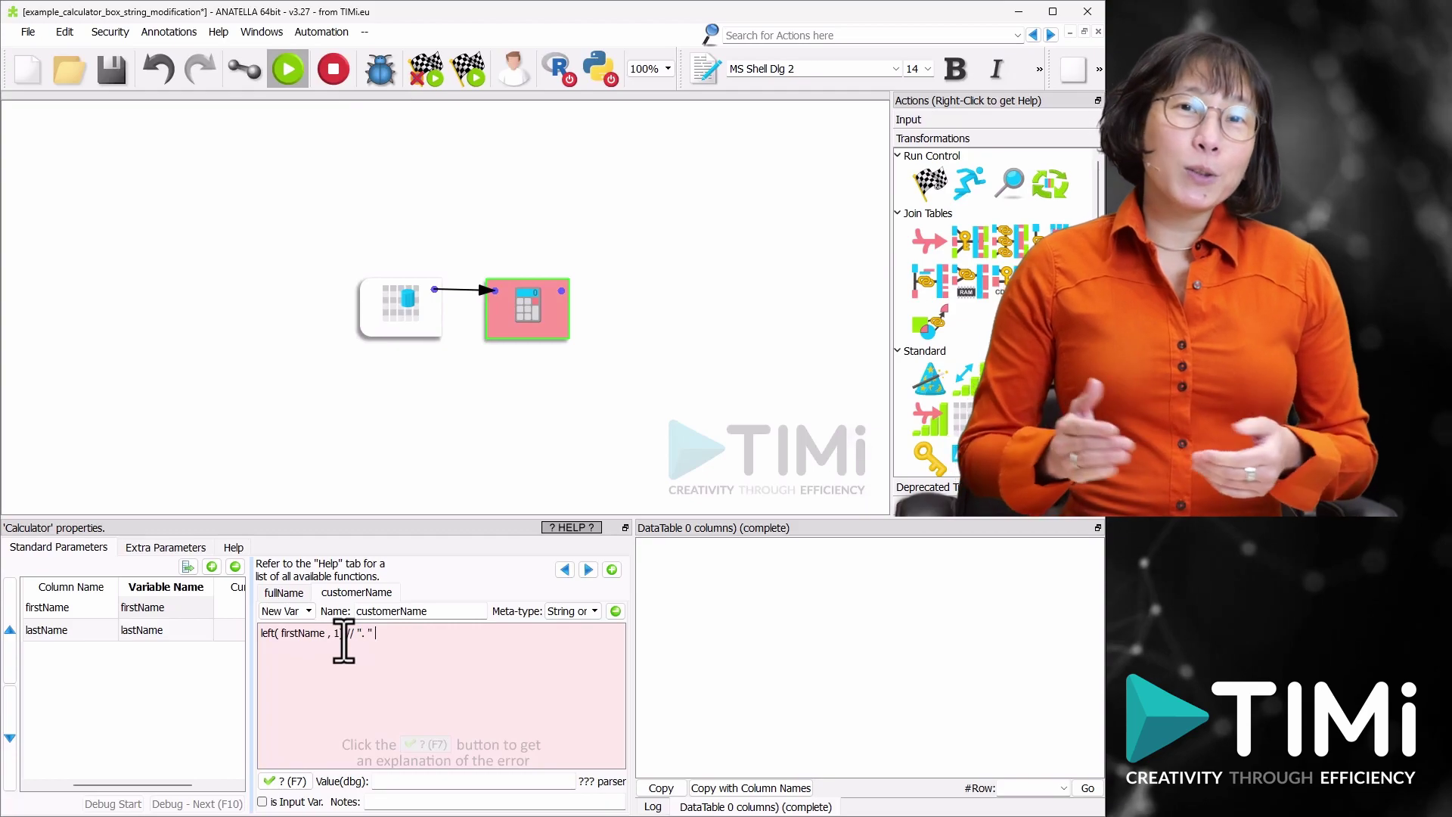
{"action": "type", "text": "// toupper("}
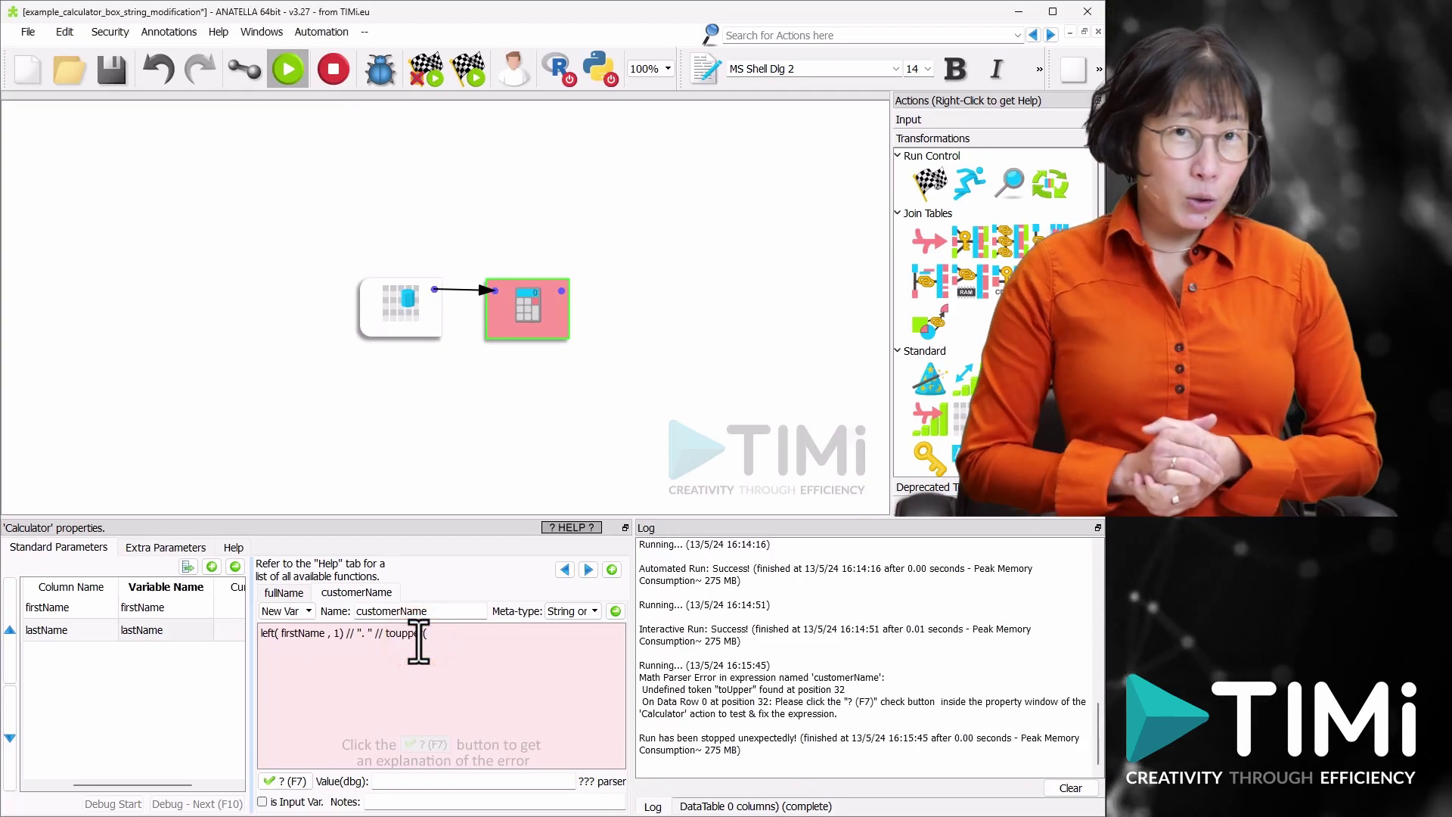
{"action": "double_click", "coordinate": [196, 630]}
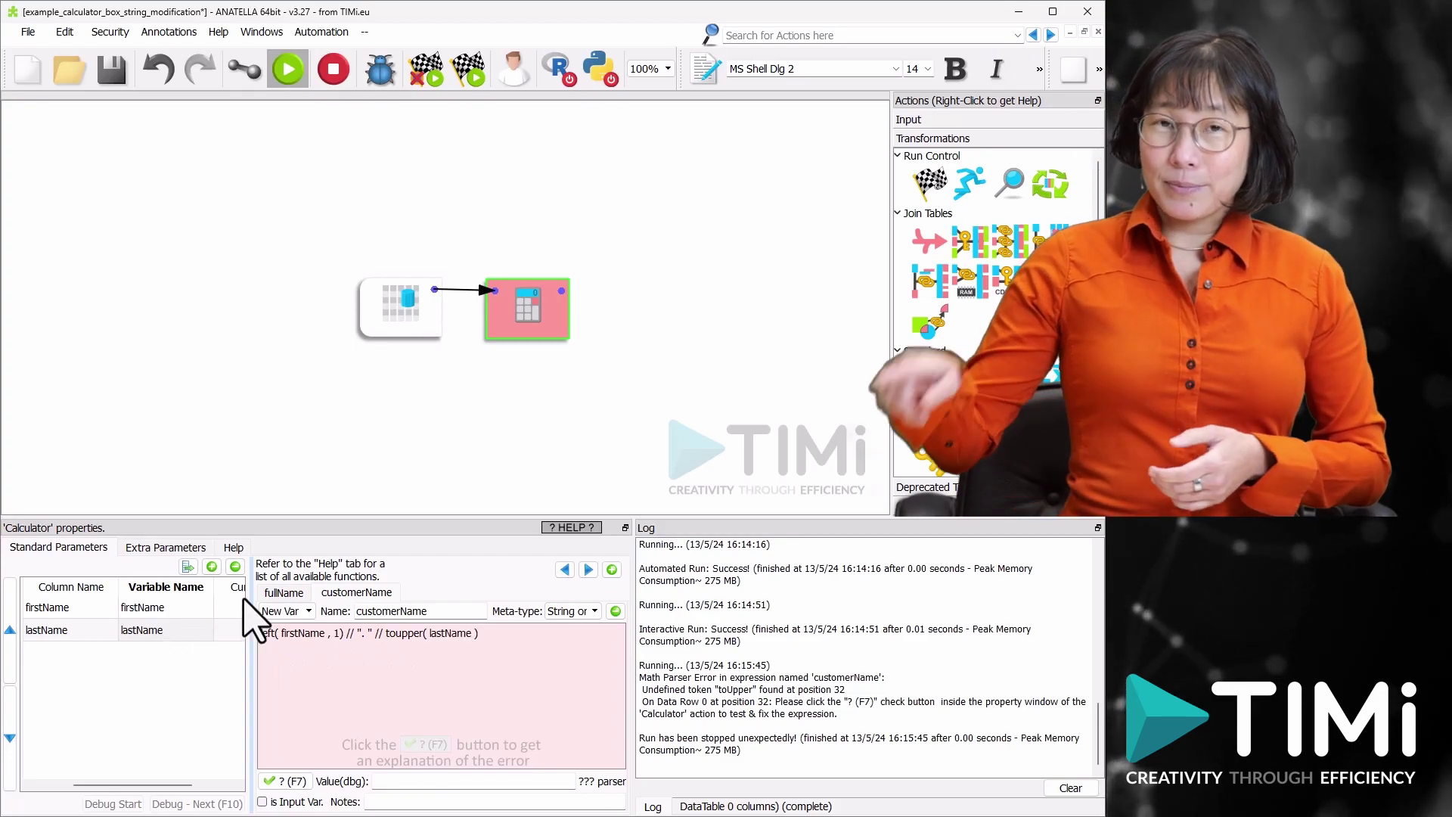
{"action": "left_click", "coordinate": [562, 291]}
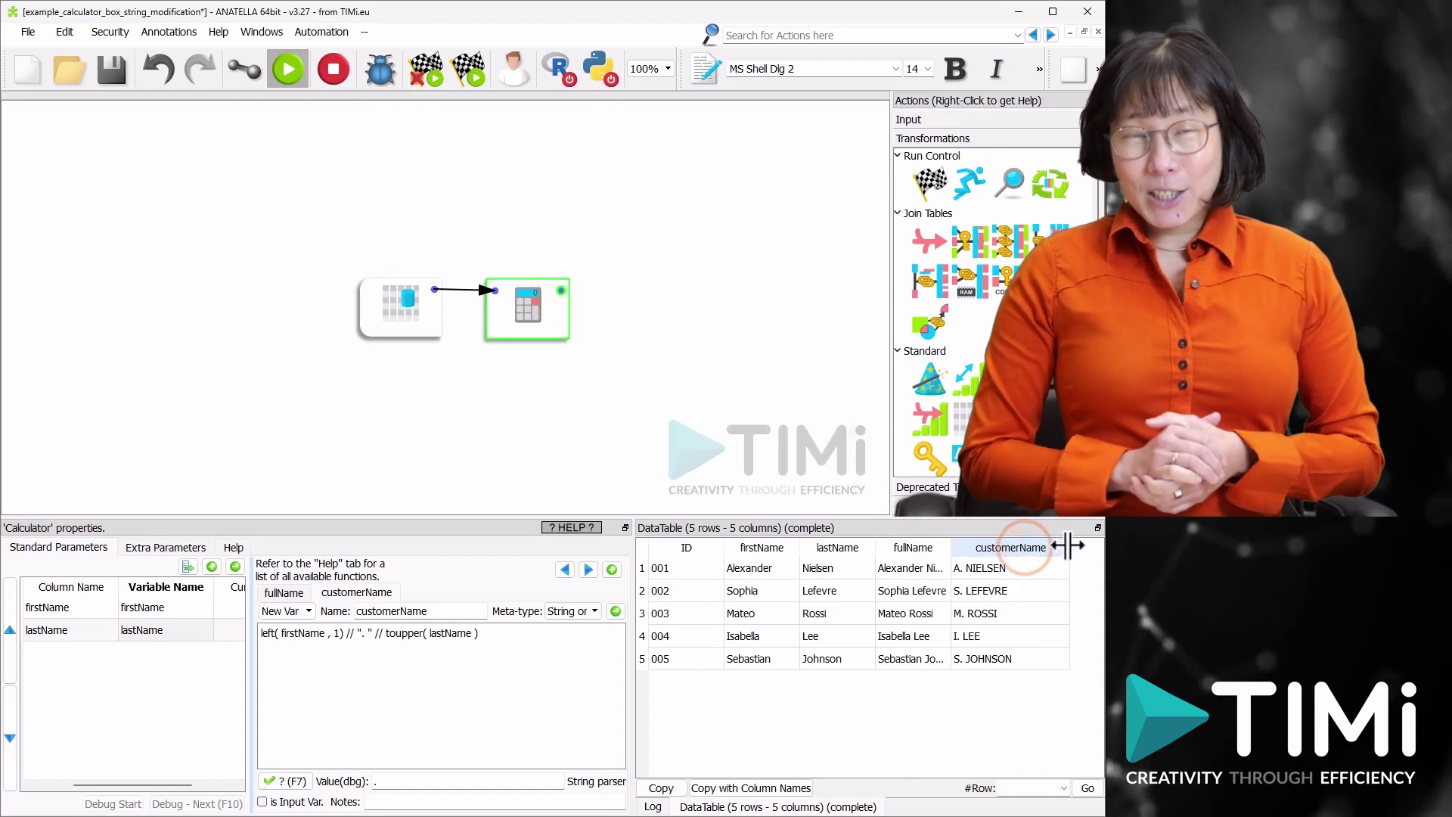
{"action": "left_click", "coordinate": [989, 543]}
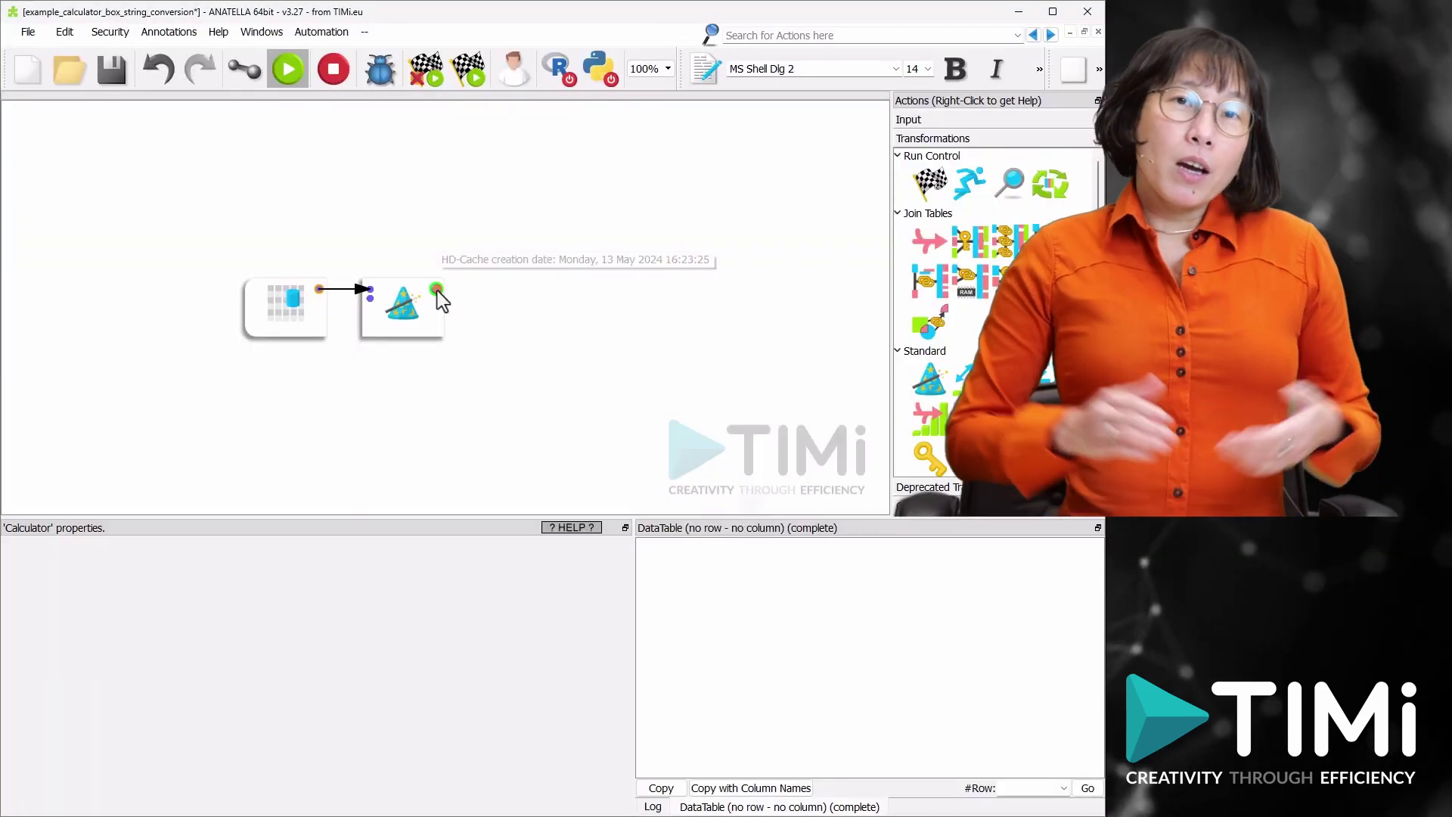
Step: Preview the invNumber rows (34, 9, 345, 2, 778) and place a new Calculator after the wand box
{"action": "left_click", "coordinate": [437, 290]}
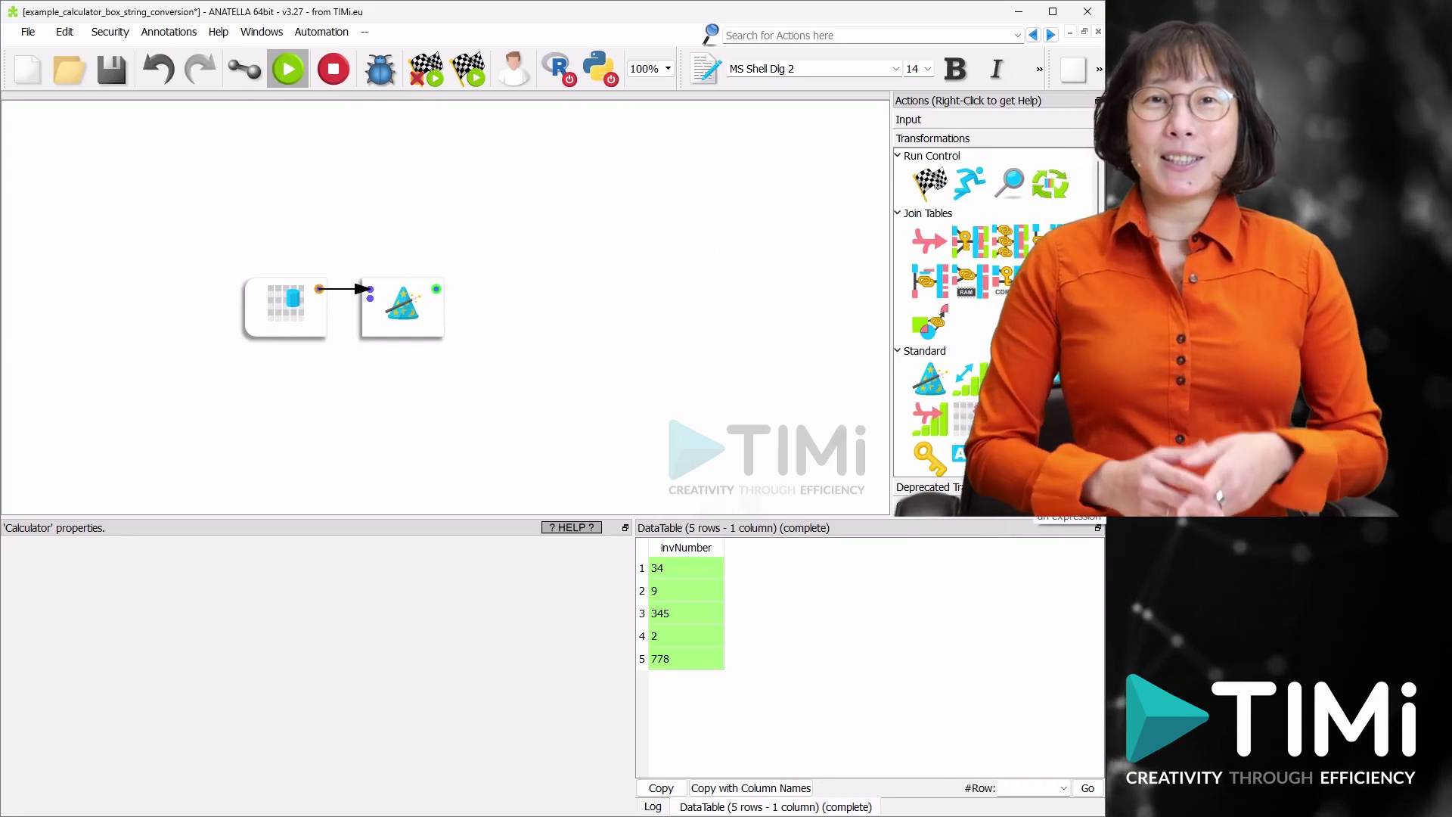
{"action": "left_click_drag", "start_coordinate": [1047, 454], "coordinate": [488, 291]}
Step: Give the new Calculator invNumber as input and create a String column named invoiceNumber
{"action": "left_click", "coordinate": [525, 307]}
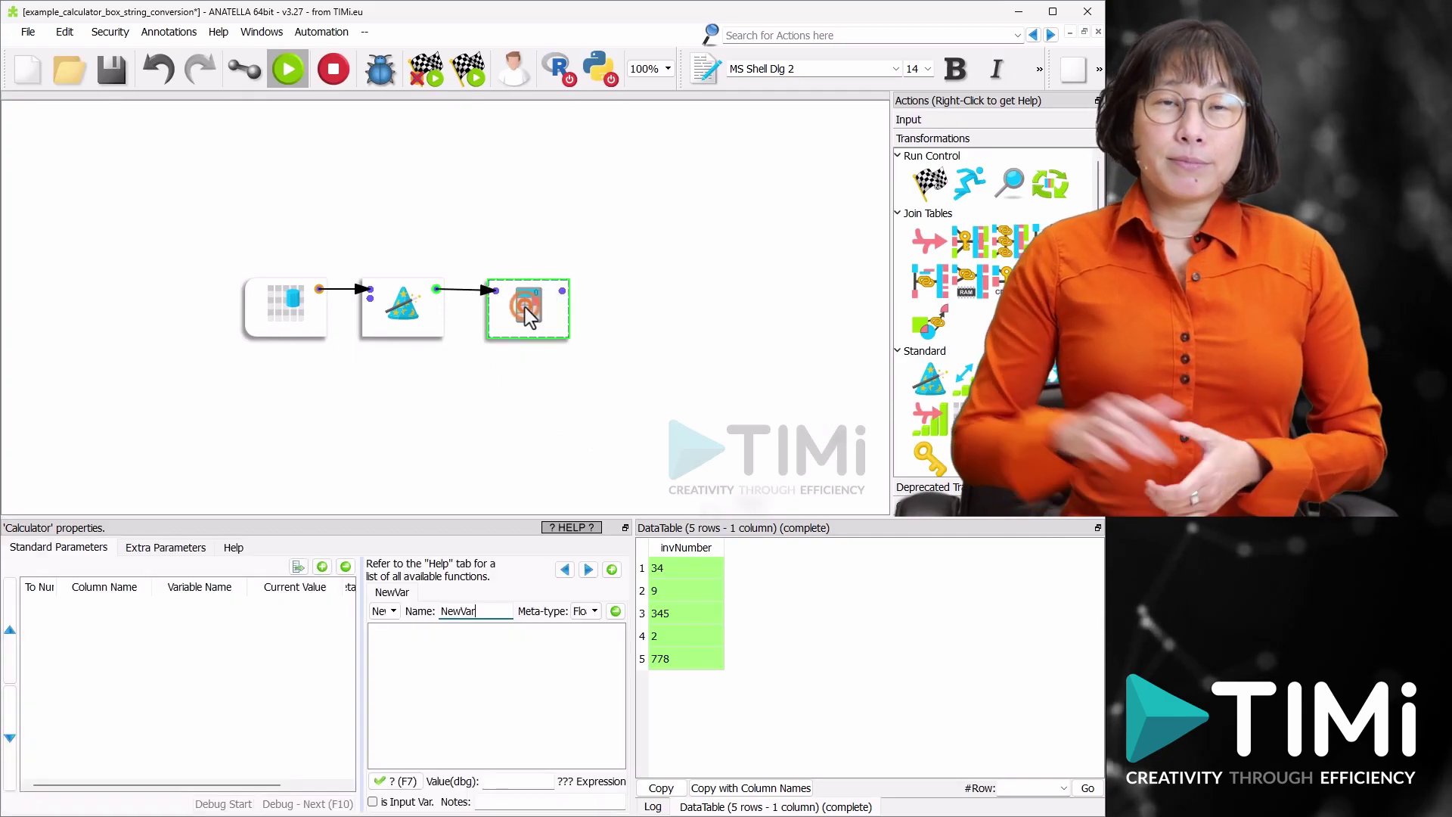
{"action": "left_click", "coordinate": [323, 566]}
{"action": "left_click", "coordinate": [465, 187]}
{"action": "double_click", "coordinate": [342, 278]}
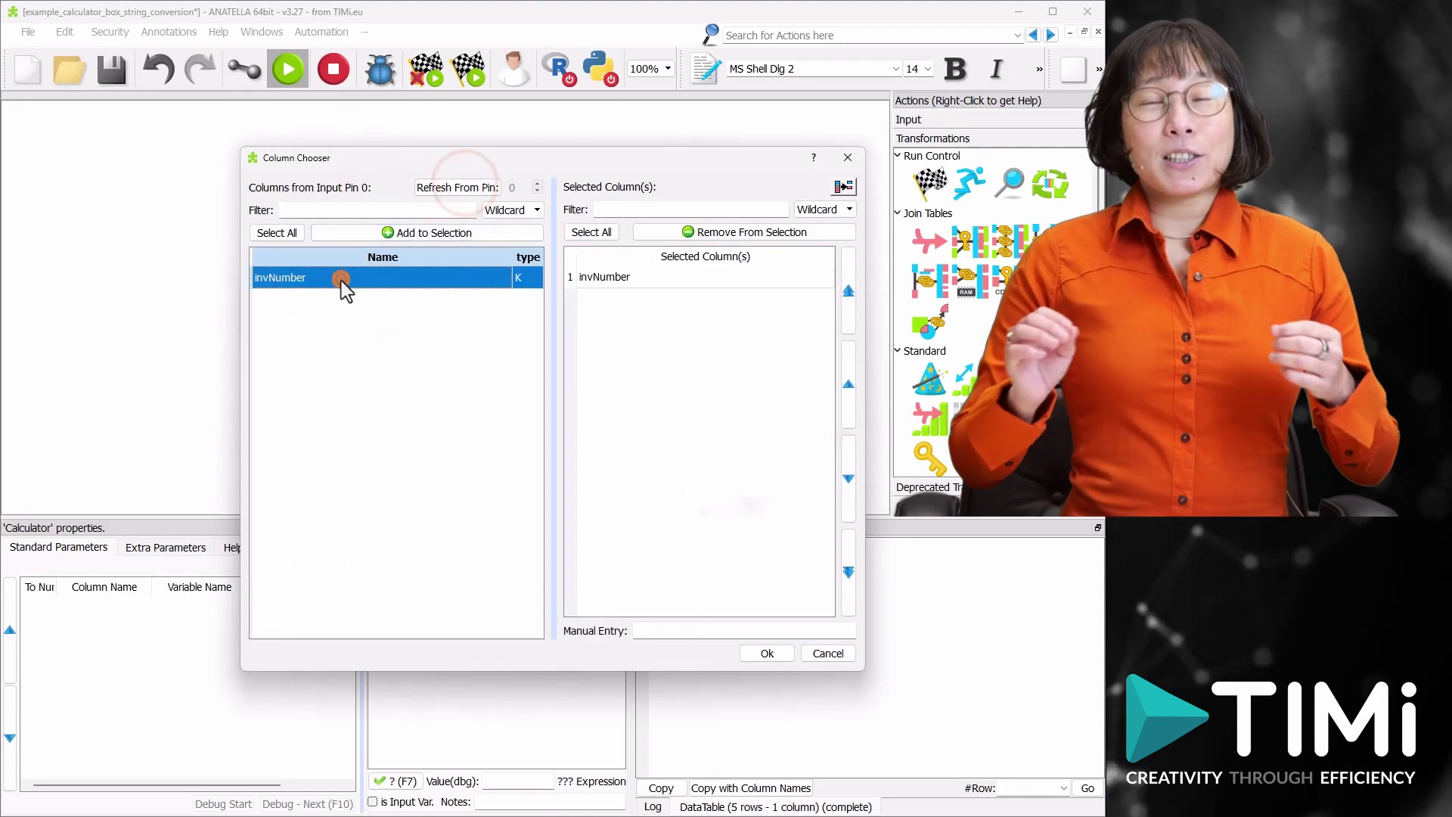
{"action": "left_click", "coordinate": [779, 655]}
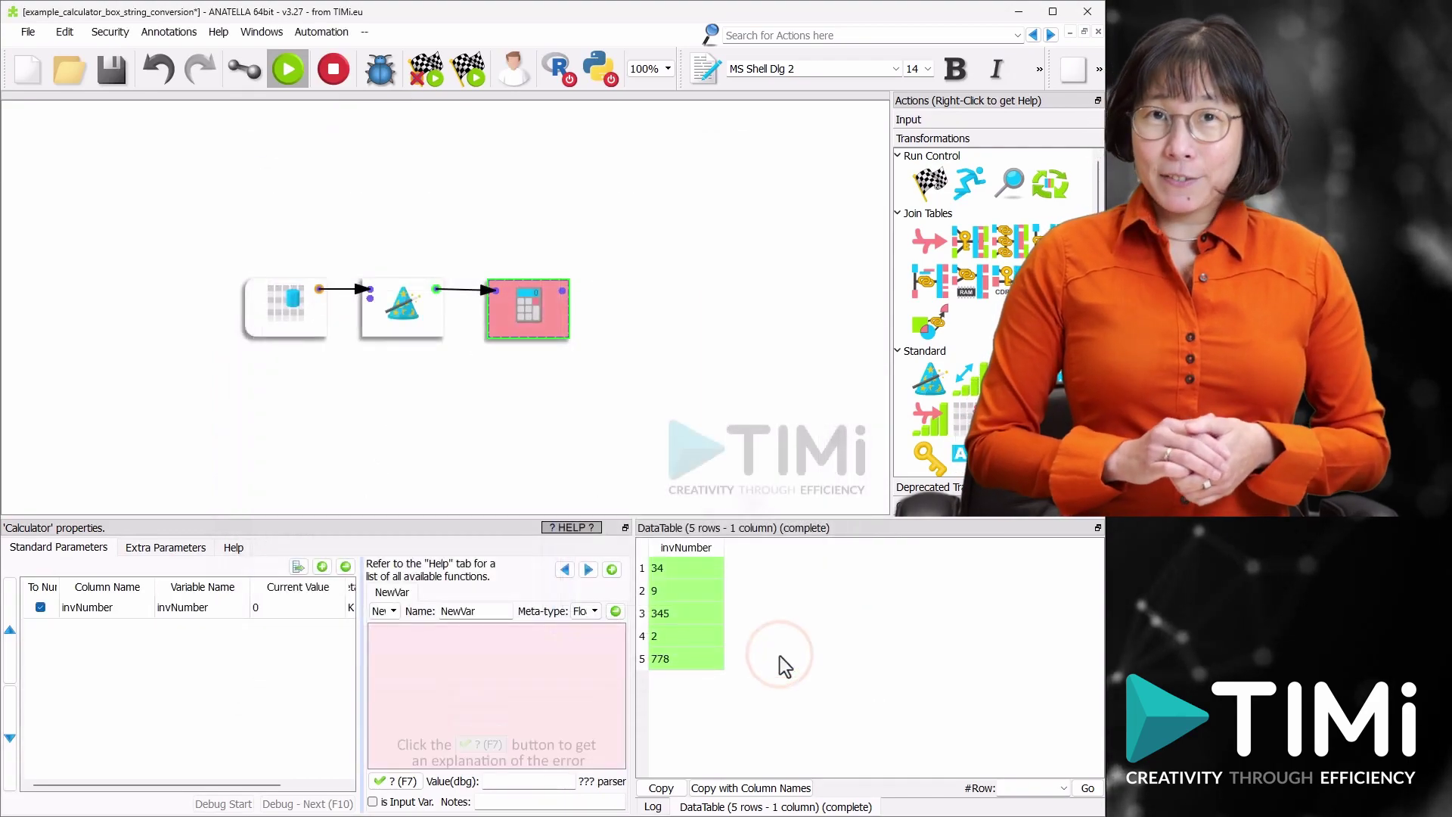
{"action": "left_click", "coordinate": [494, 611]}
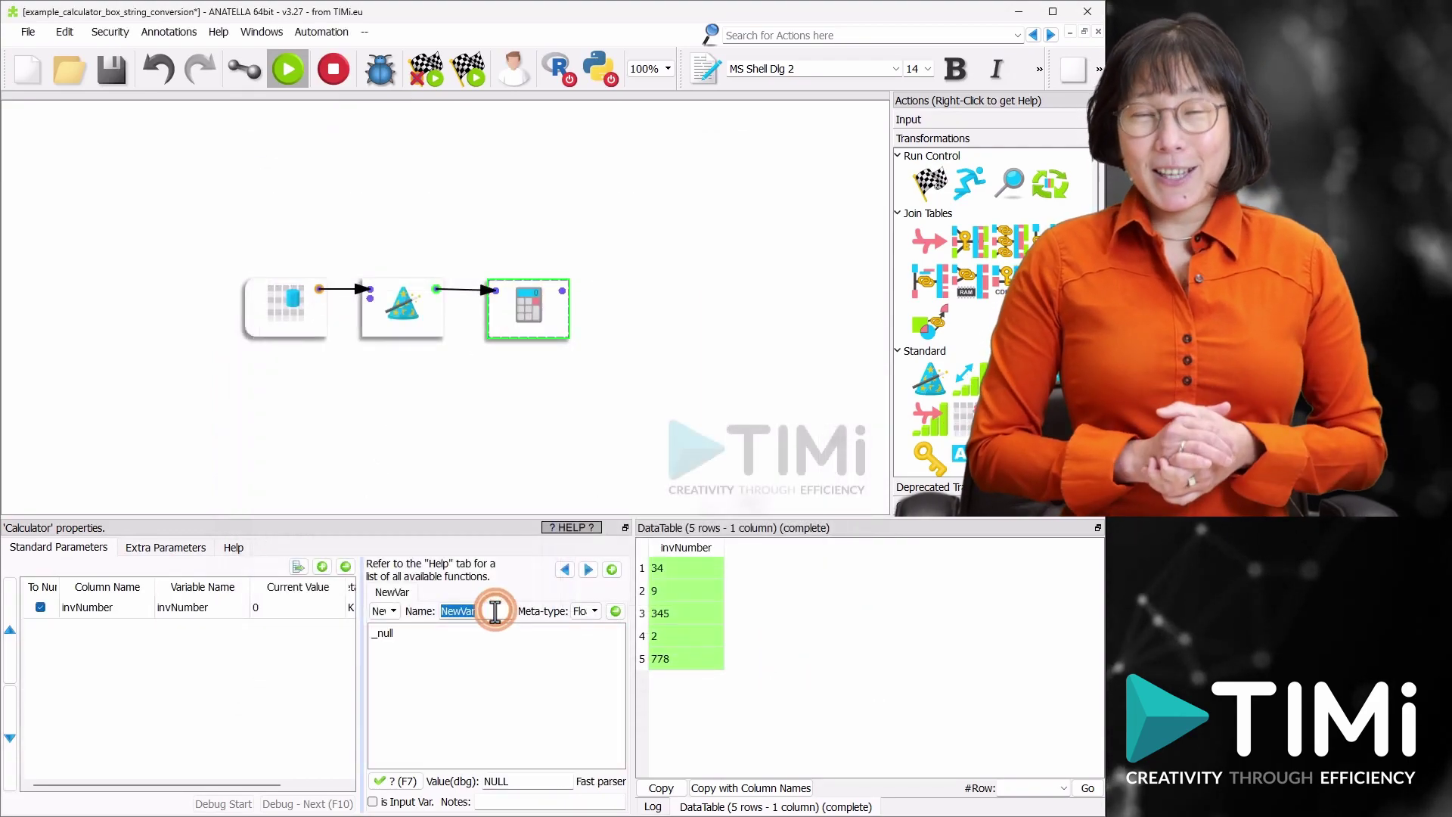
{"action": "key", "text": "BackSpace"}
{"action": "key", "text": "BackSpace"}
{"action": "key", "text": "BackSpace"}
{"action": "key", "text": "BackSpace"}
{"action": "key", "text": "BackSpace"}
{"action": "key", "text": "BackSpace"}
{"action": "type", "text": "invoiceNumb"}
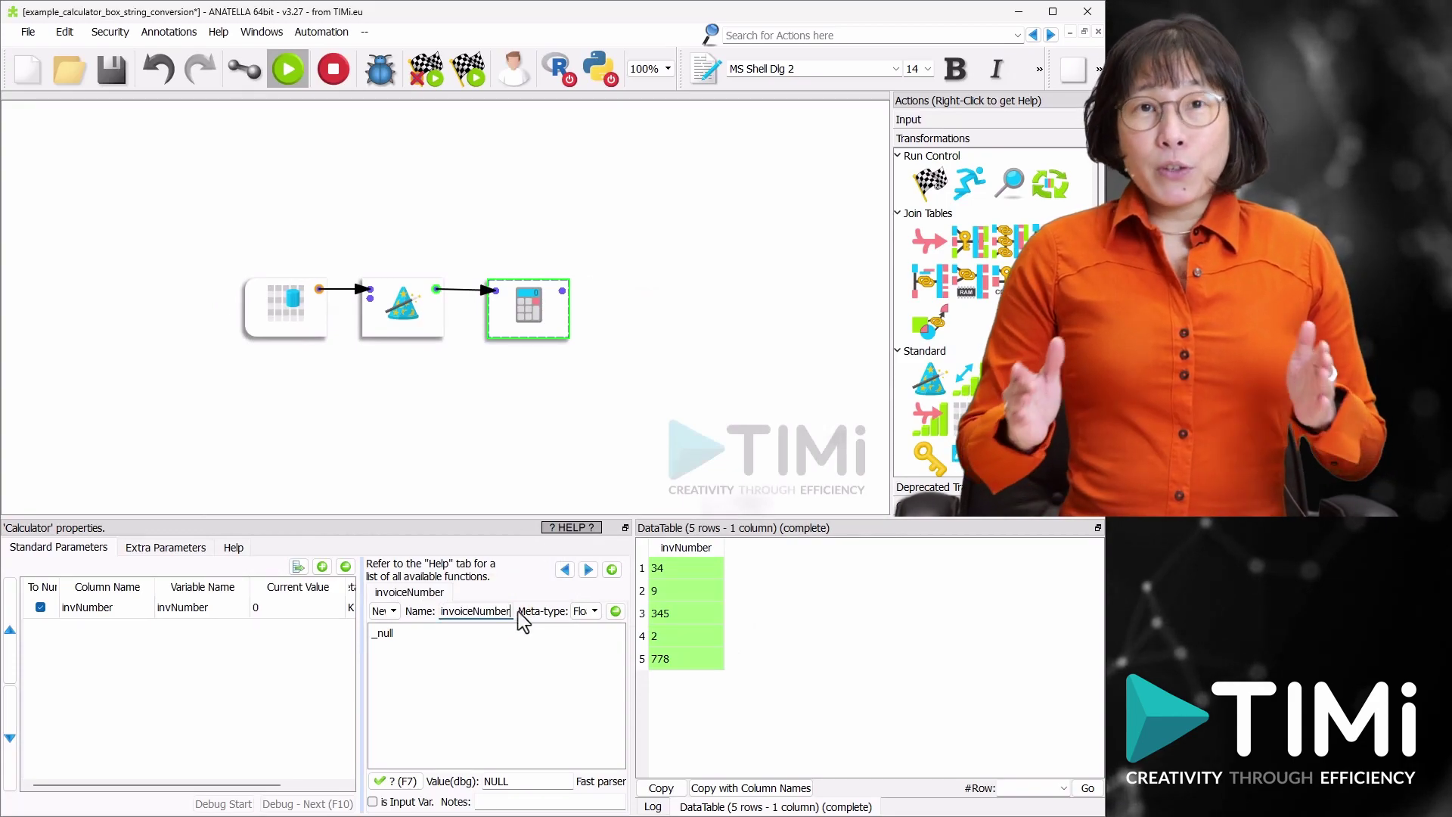
{"action": "left_click", "coordinate": [579, 611]}
{"action": "left_click", "coordinate": [587, 648]}
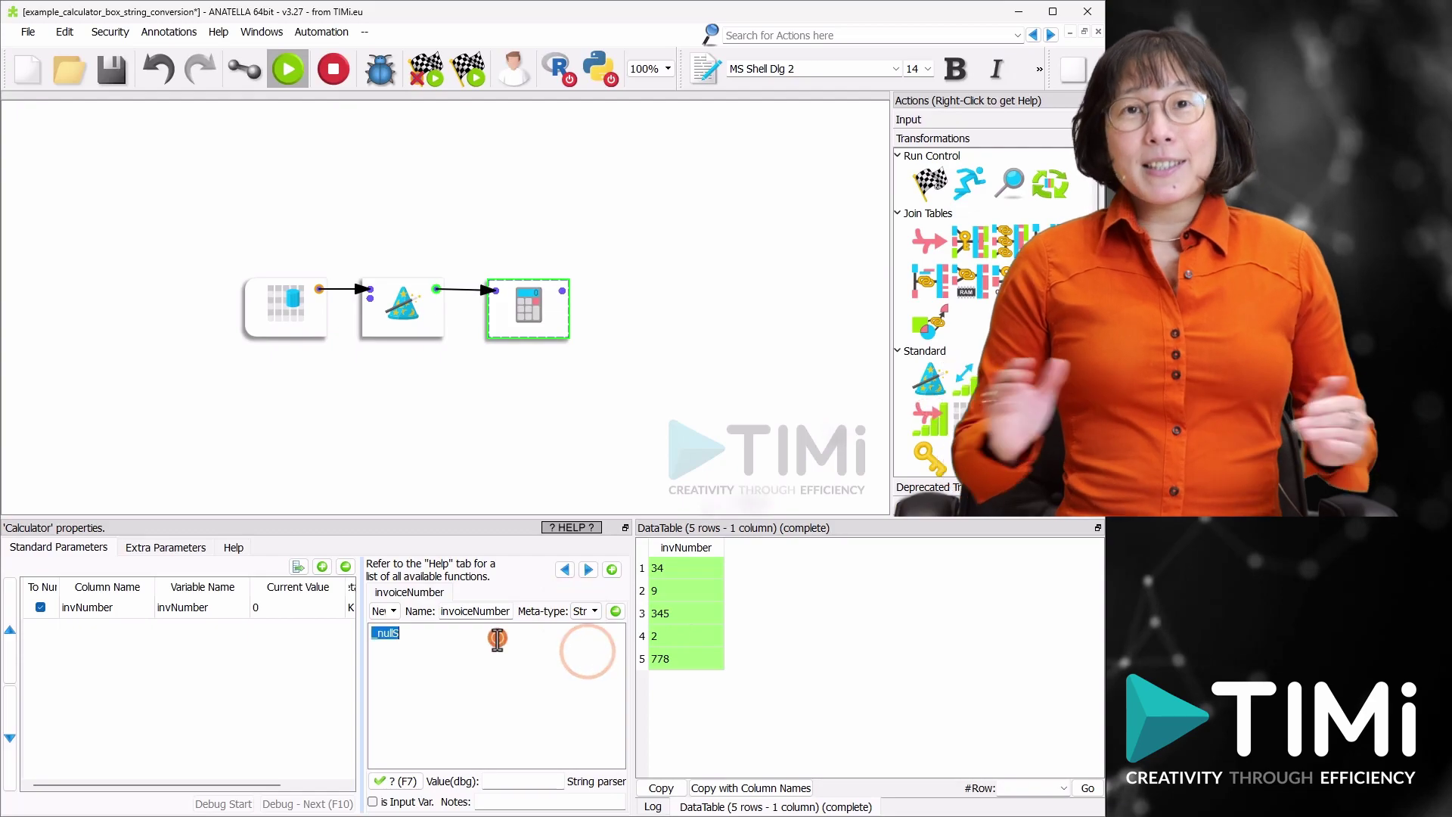
Step: Set invoiceNumber's expression to itoa(invNumber) and preview the output
{"action": "double_click", "coordinate": [497, 639]}
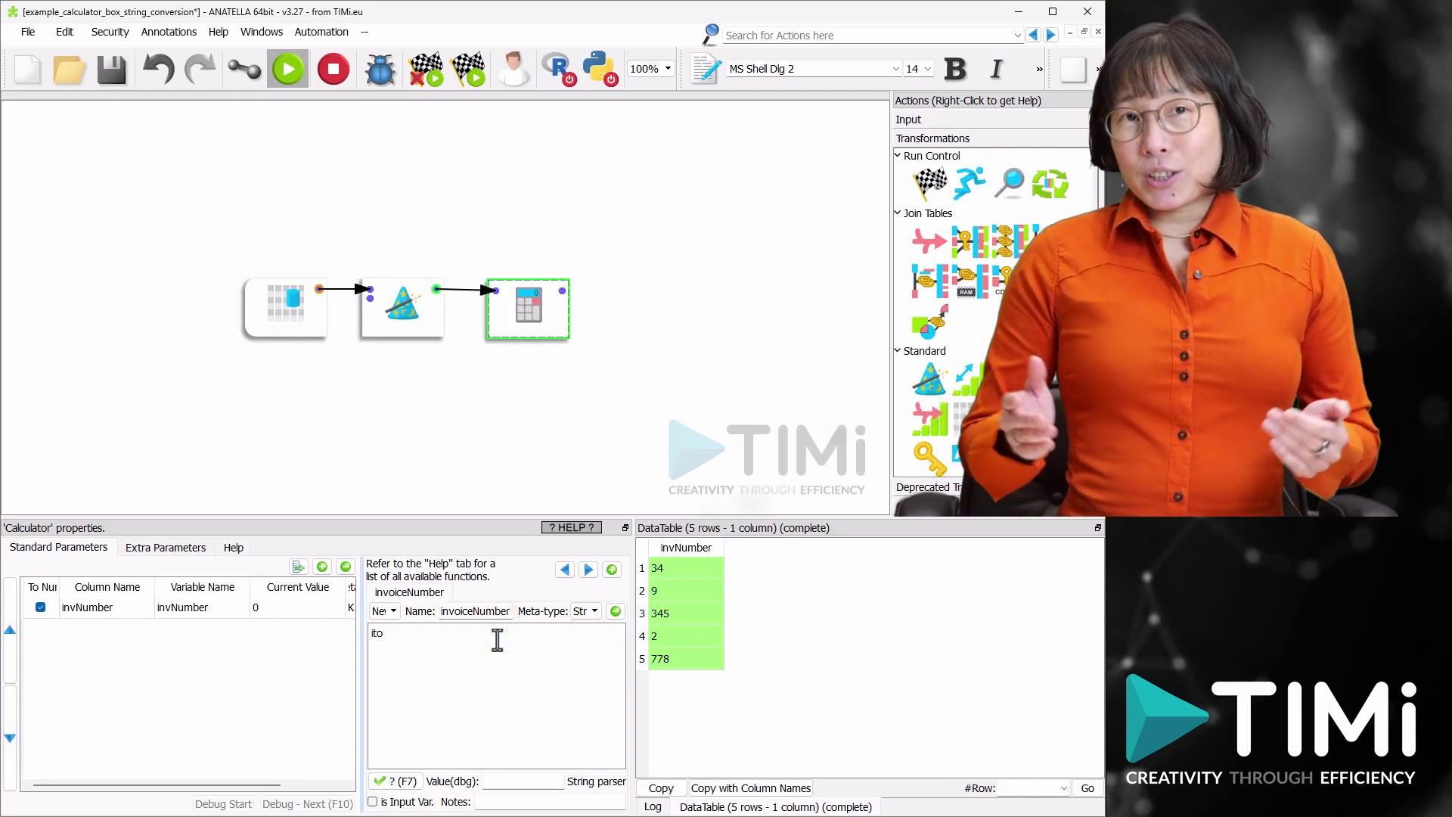
{"action": "type", "text": "itoa("}
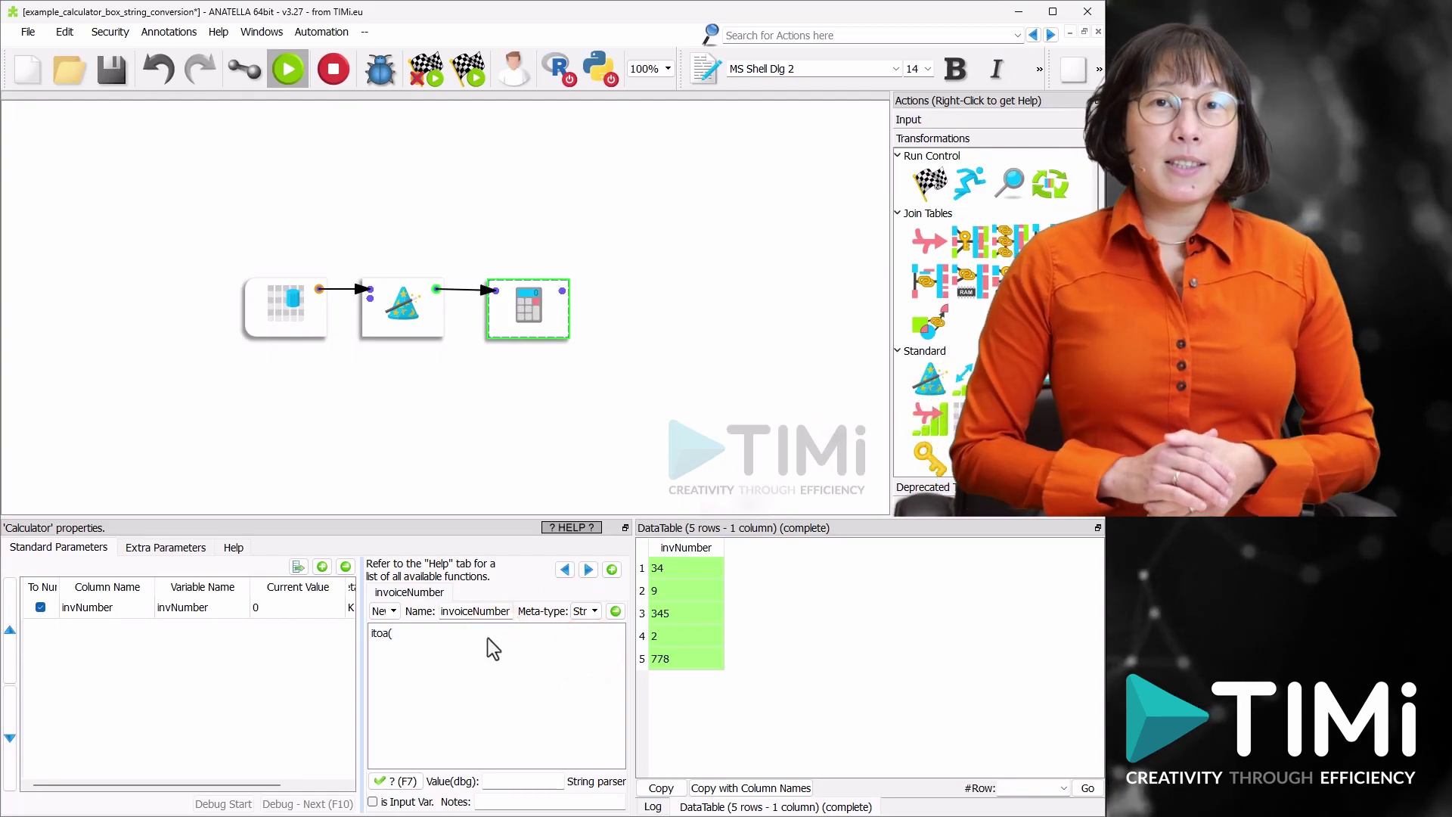
{"action": "double_click", "coordinate": [223, 608]}
{"action": "left_click", "coordinate": [477, 637]}
{"action": "type", "text": ")"}
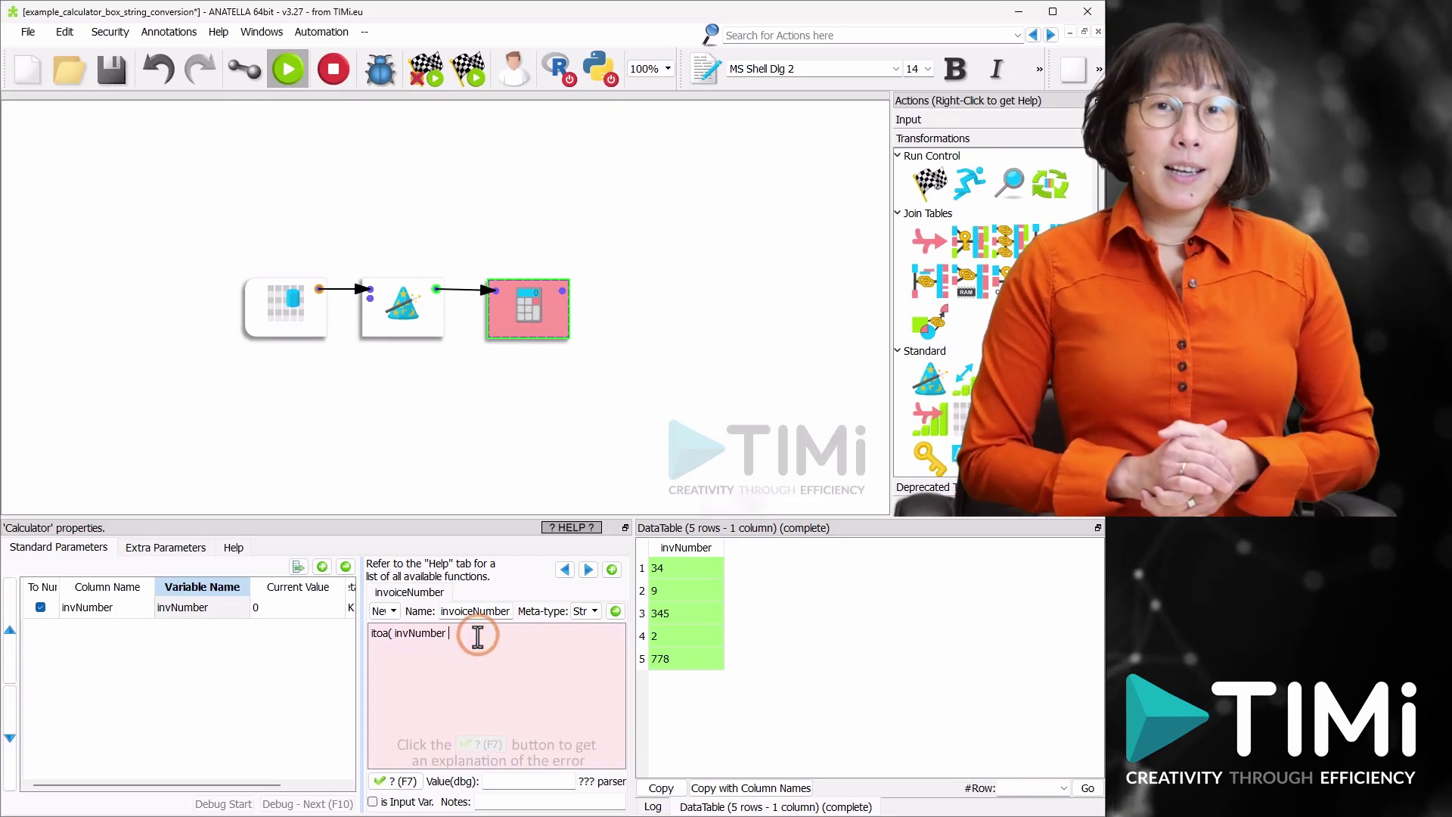
{"action": "left_click", "coordinate": [560, 294]}
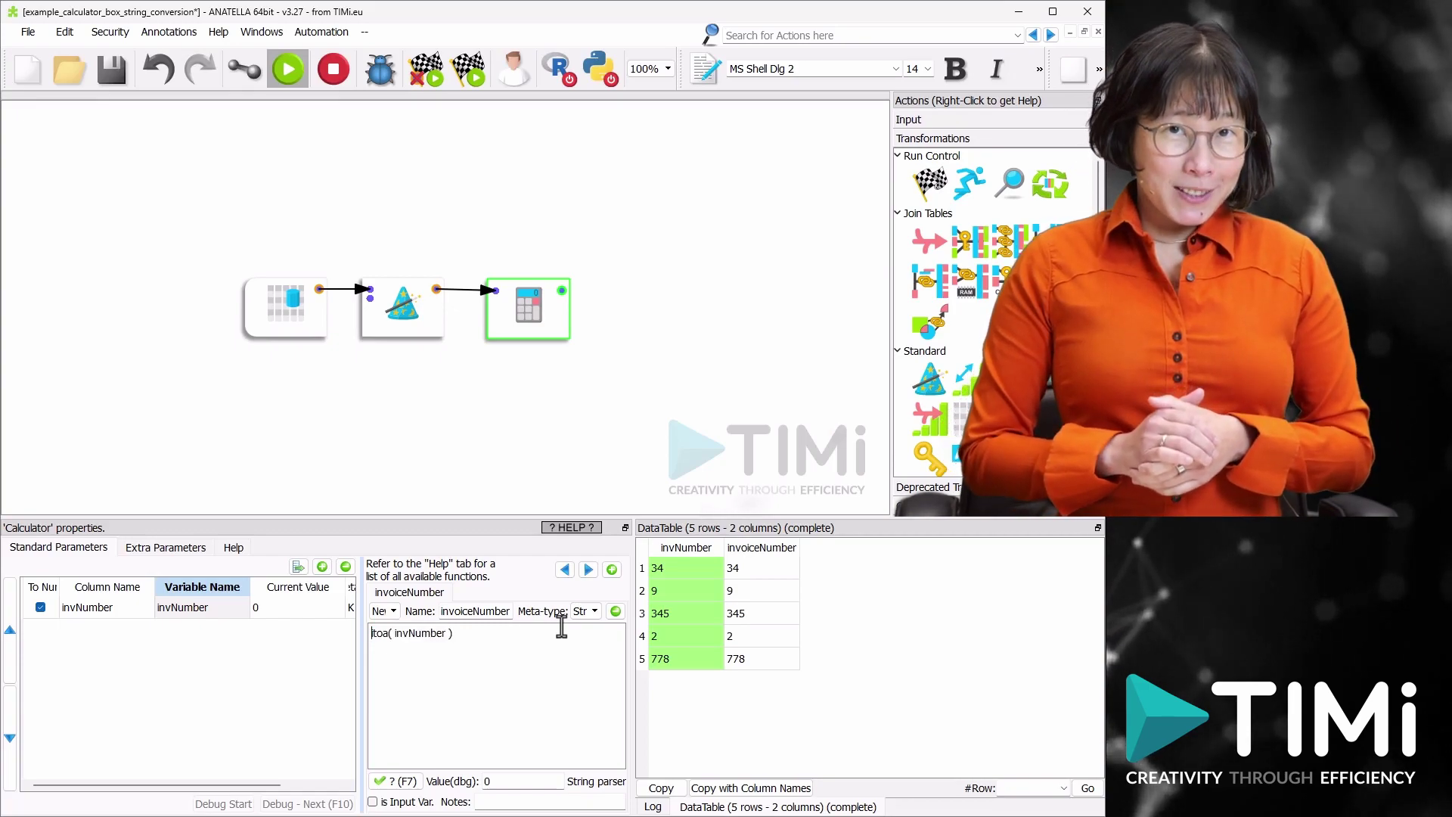
Step: Prefix the invoiceNumber expression with "000" // and preview the padded values
{"action": "type", "text": "\"000\""}
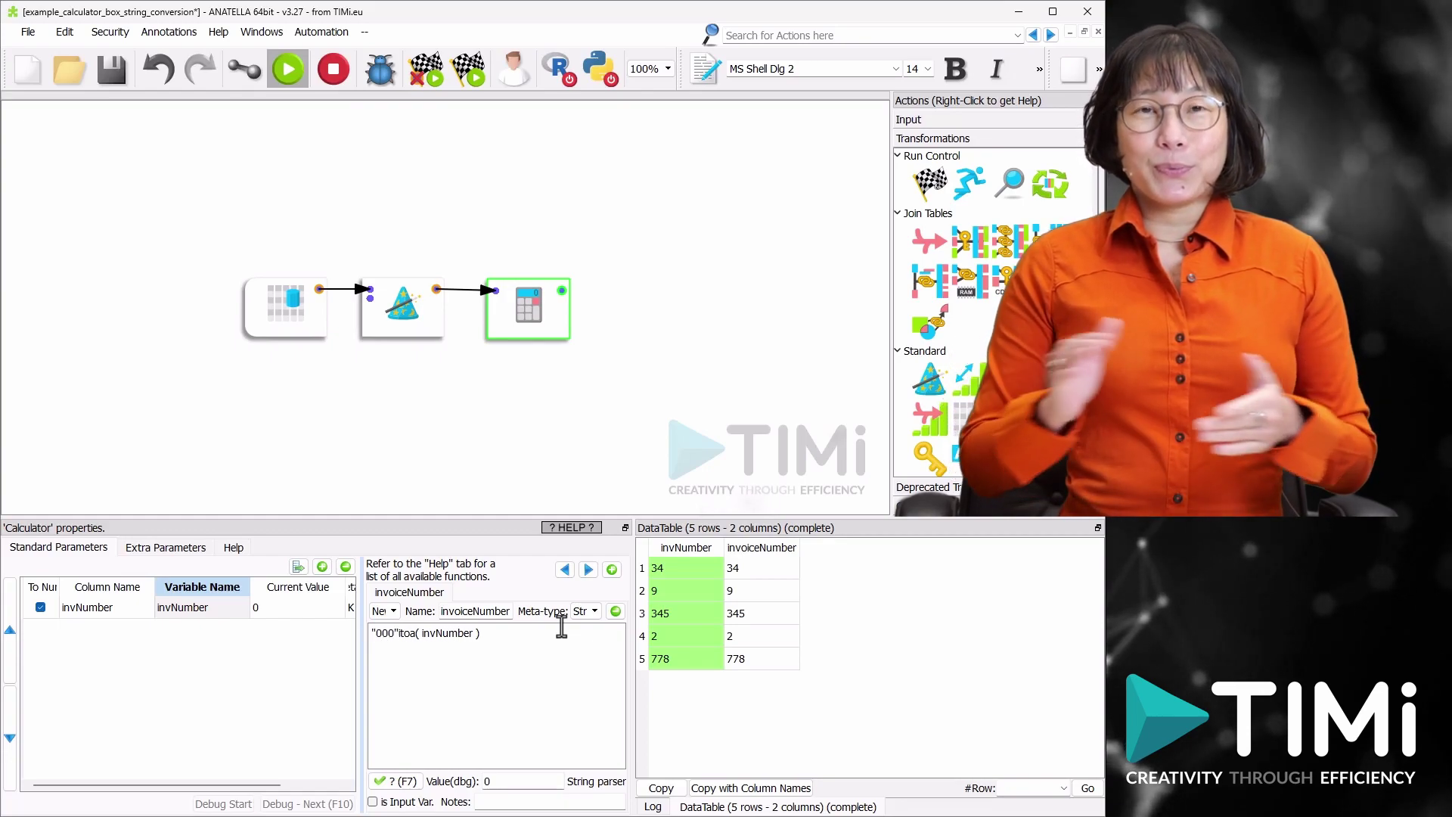
{"action": "type", "text": " //"}
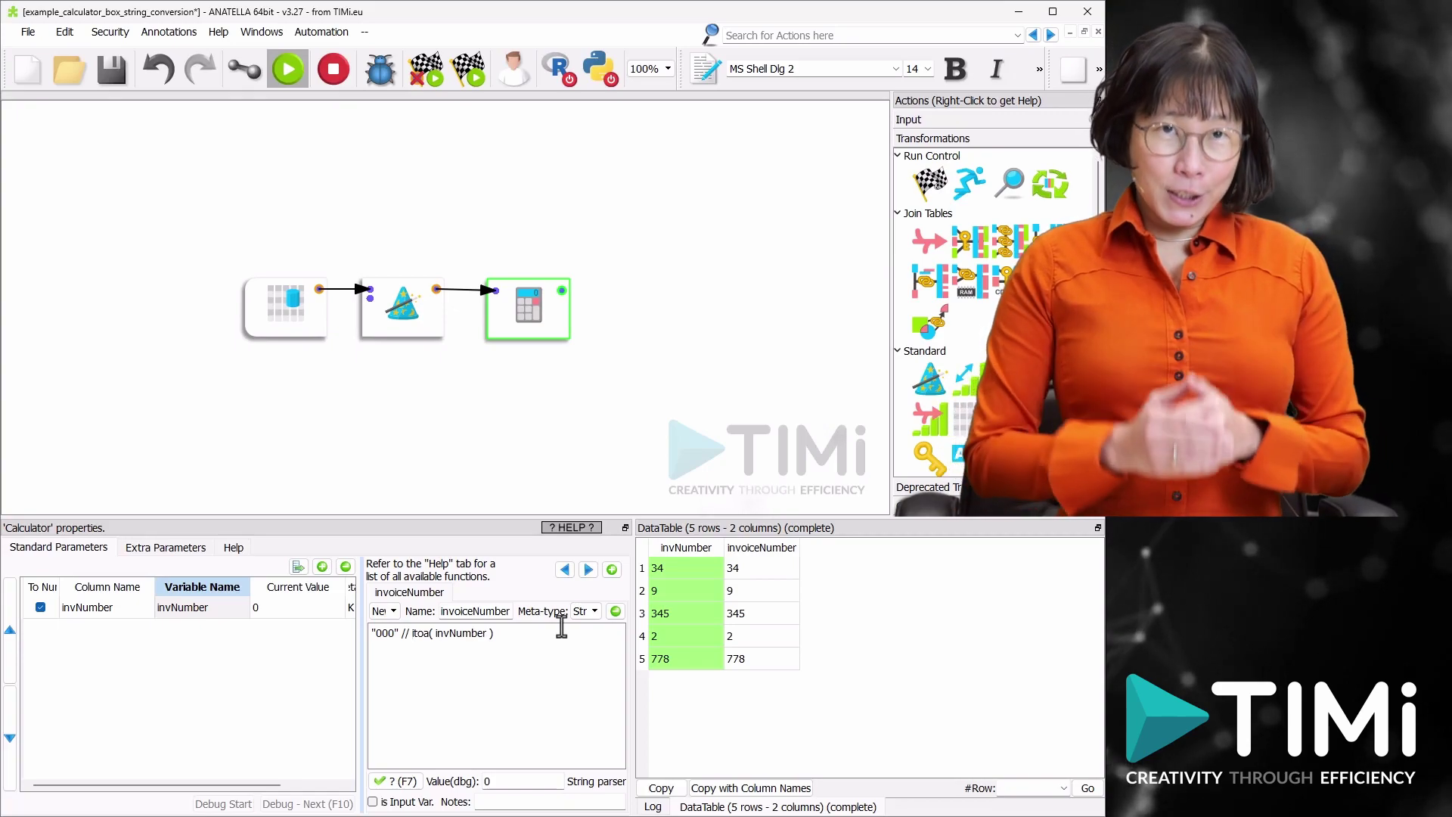
{"action": "left_click", "coordinate": [561, 291]}
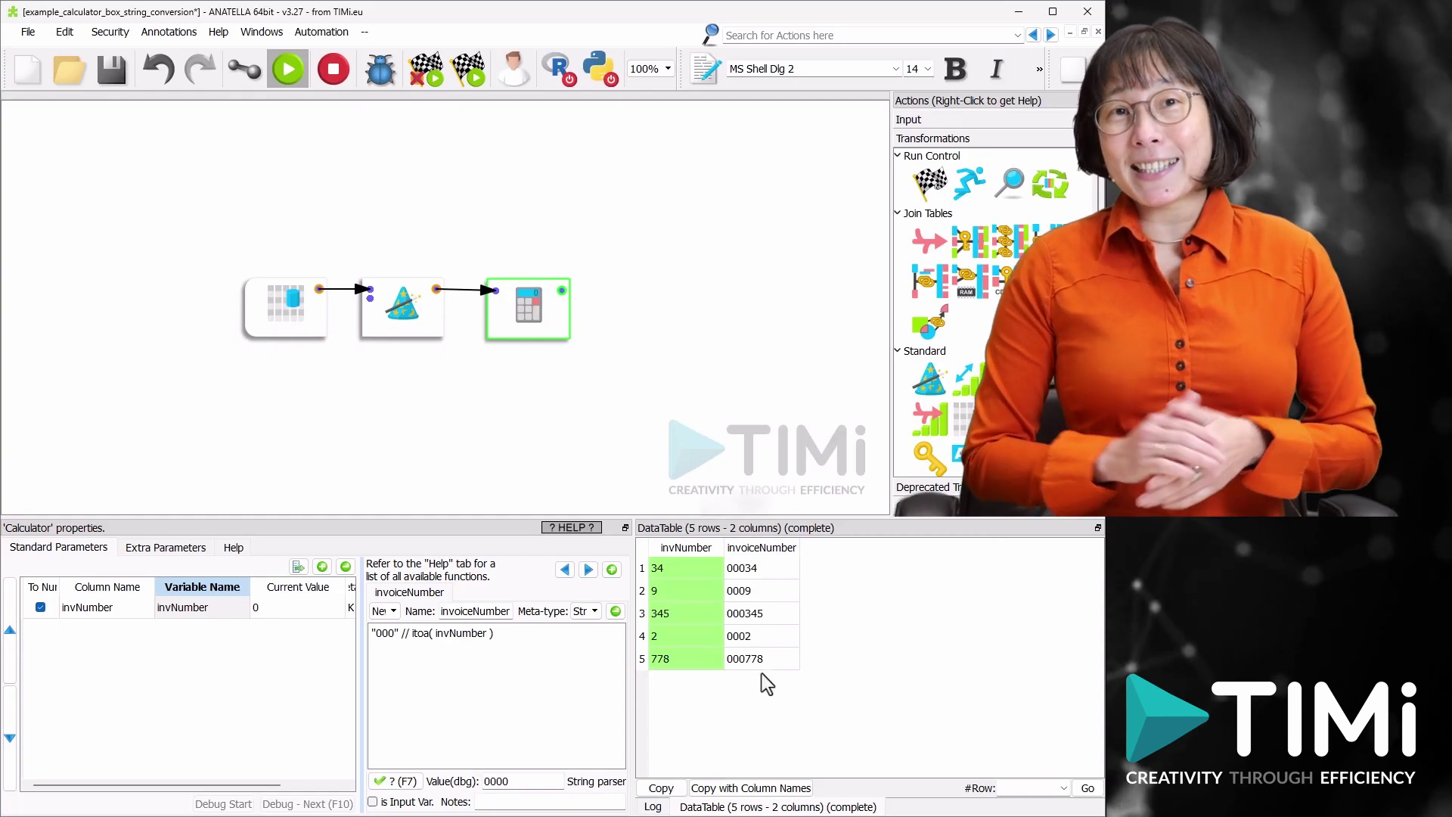
{"action": "left_click", "coordinate": [761, 547]}
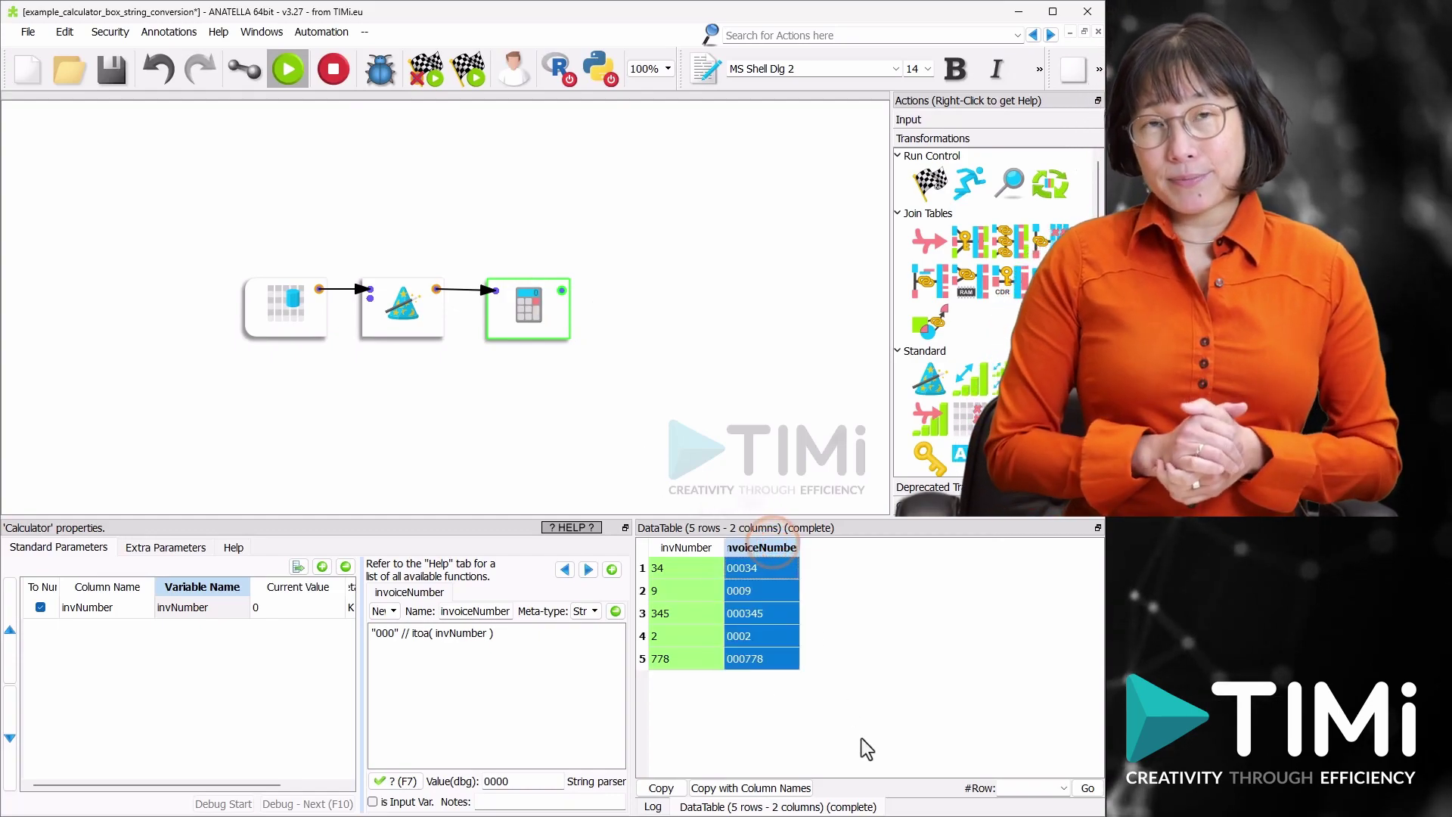
Step: Wrap it as right("000" // itoa(invNumber), 3) and check the 034, 009, 345, 002, 778 results
{"action": "left_click", "coordinate": [371, 633]}
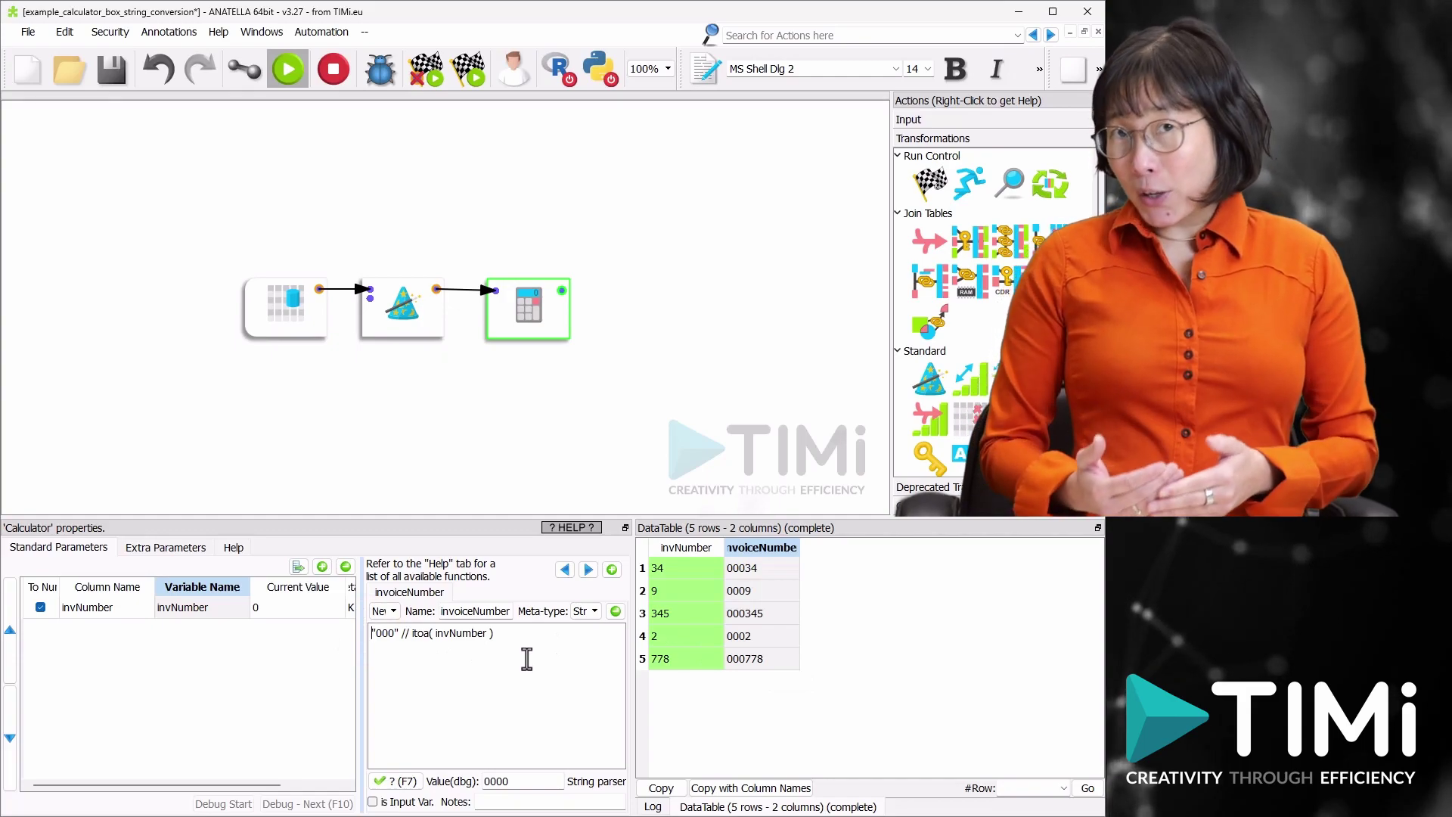
{"action": "type", "text": "right"}
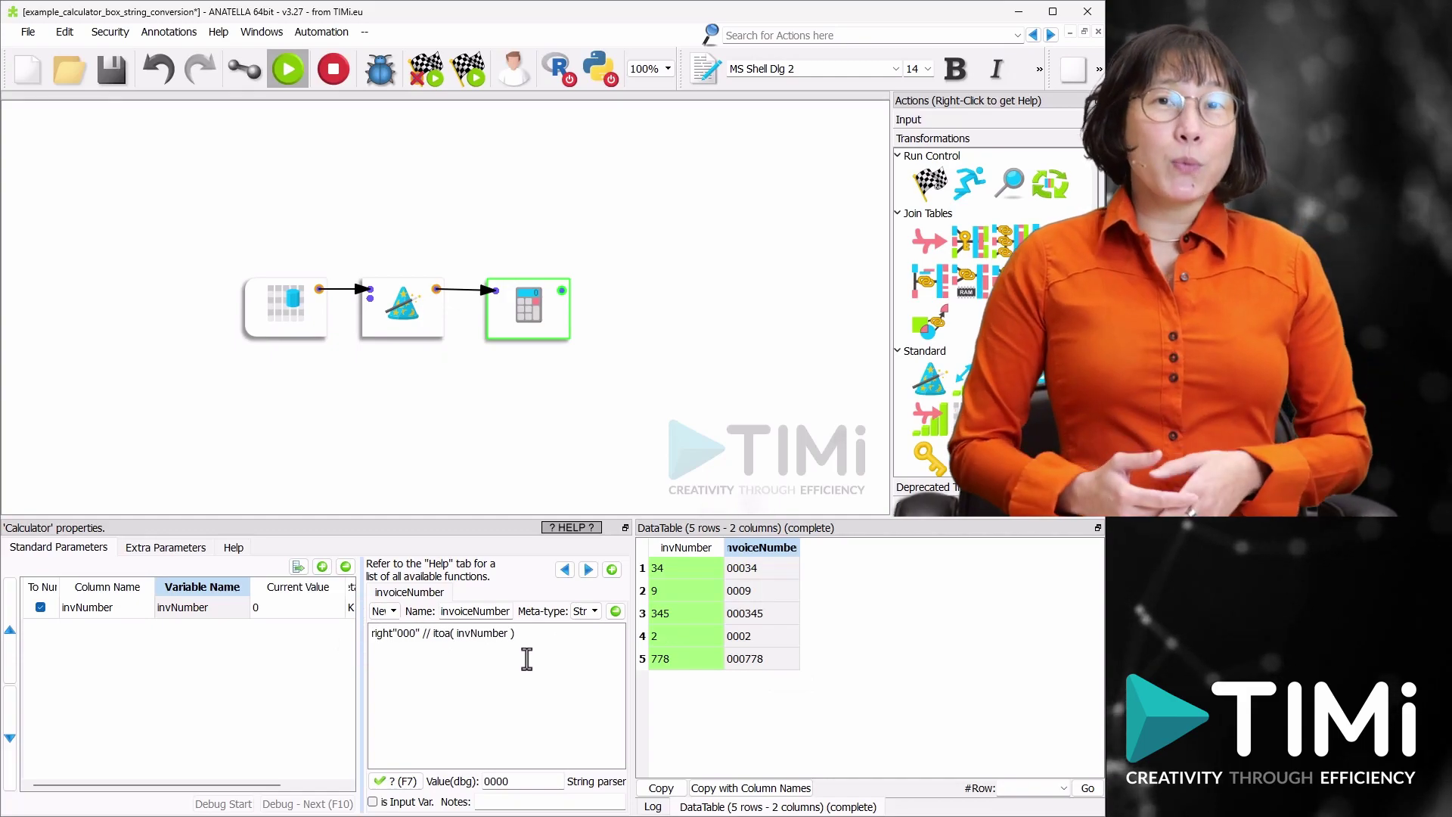
{"action": "type", "text": ", 3)"}
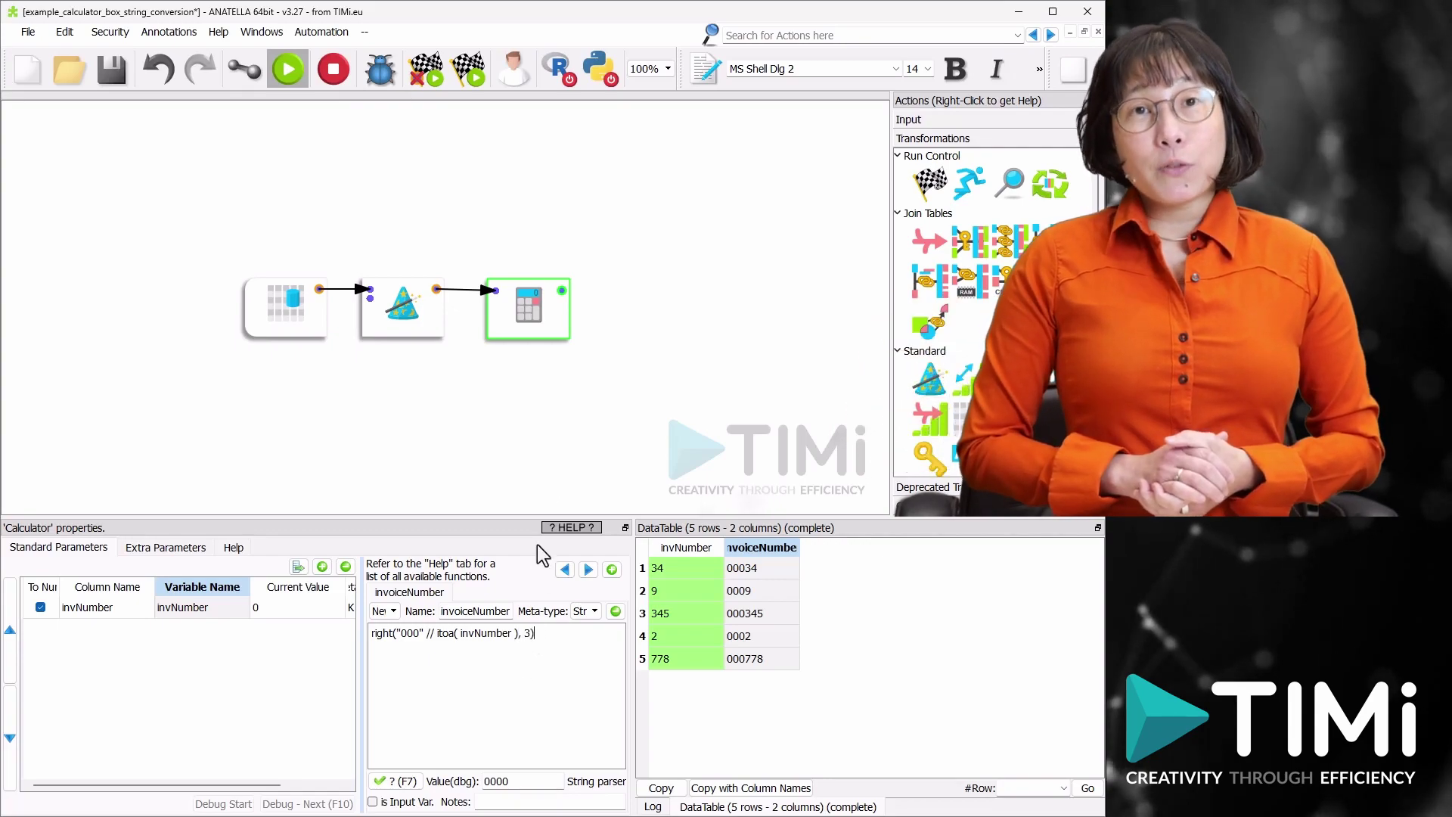
{"action": "left_click", "coordinate": [560, 290]}
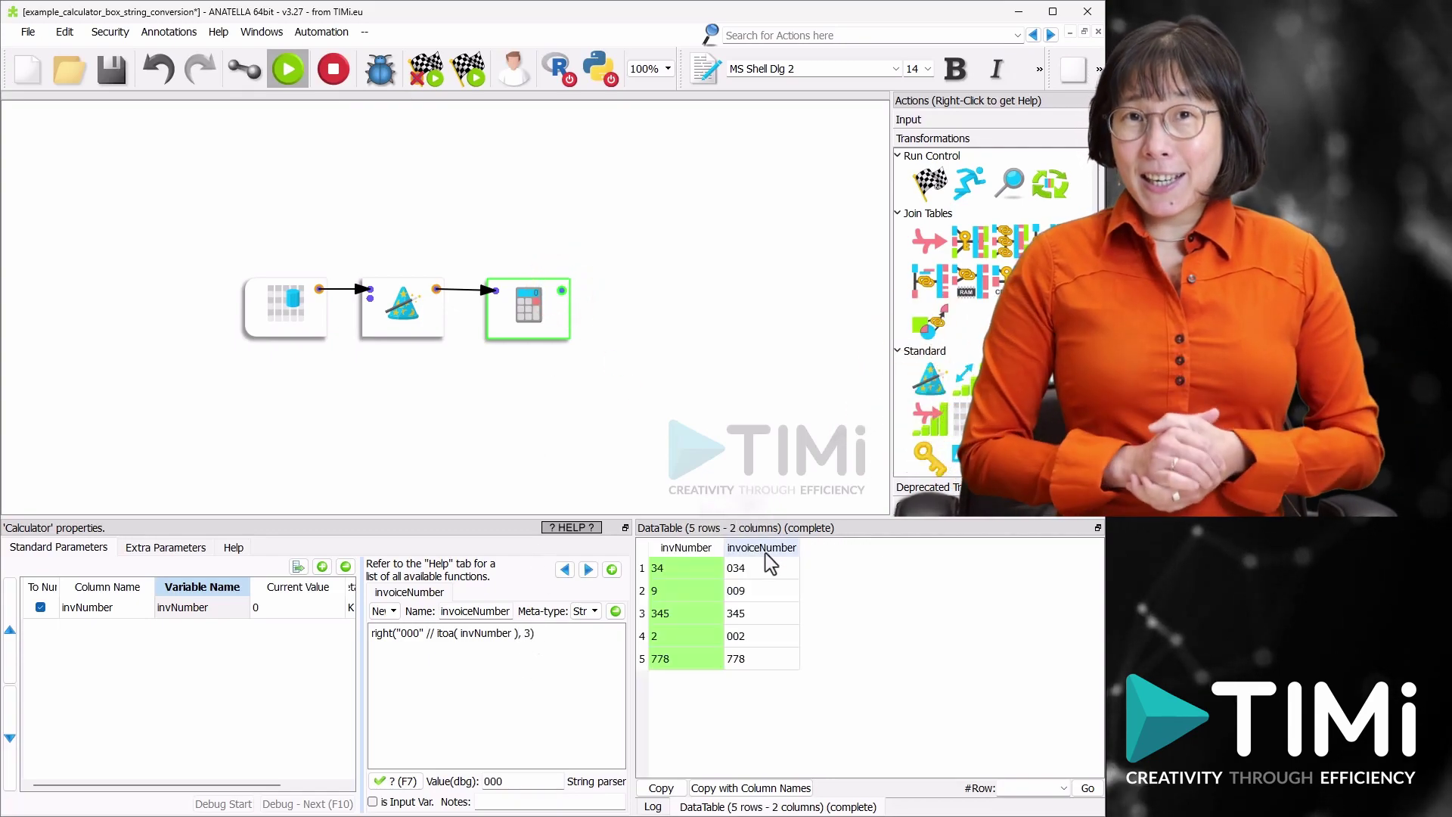
{"action": "left_click", "coordinate": [764, 549]}
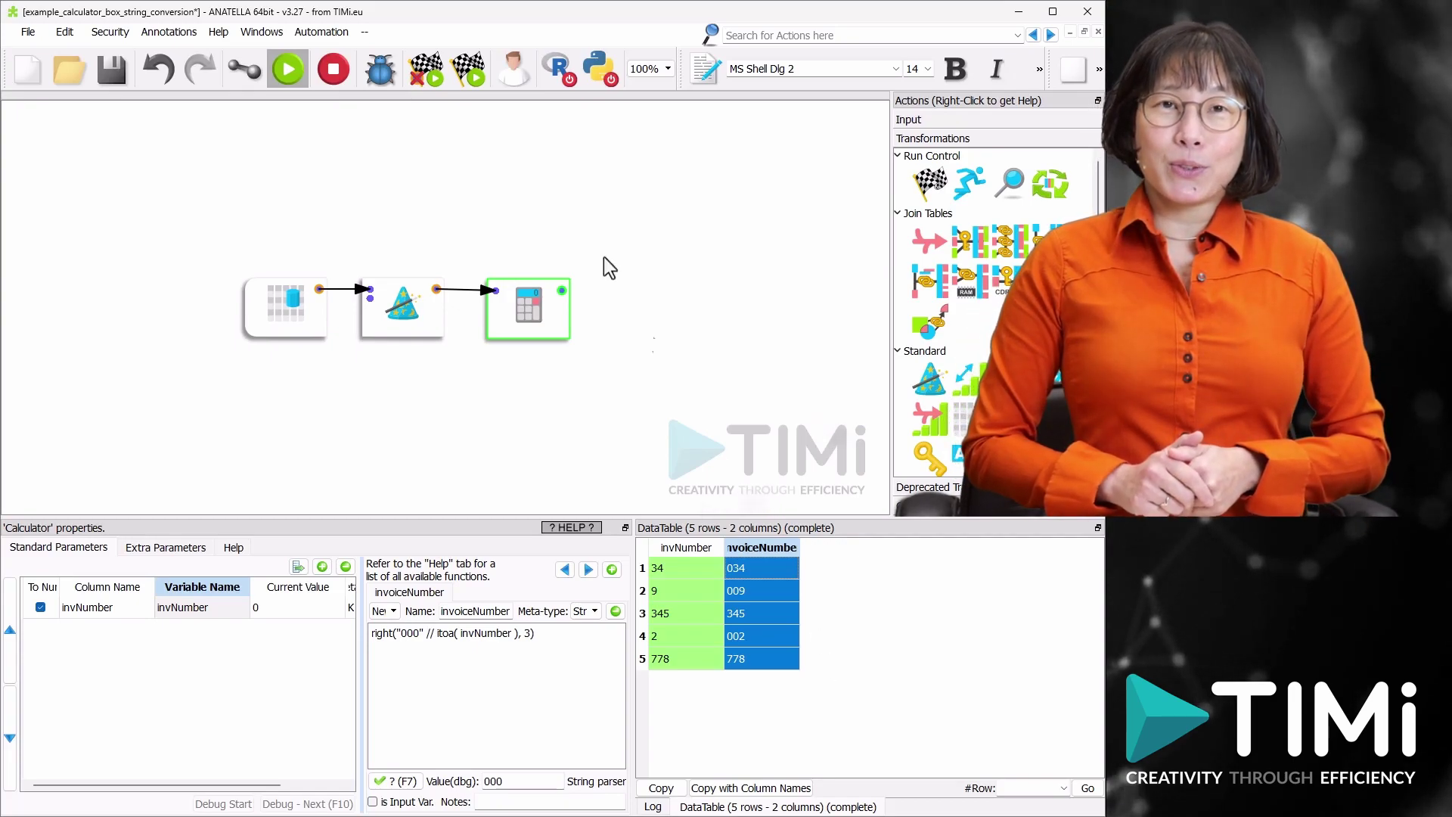
Step: Copy the Calculator below the pipeline and link it directly from the source data box
{"action": "left_click", "coordinate": [320, 290]}
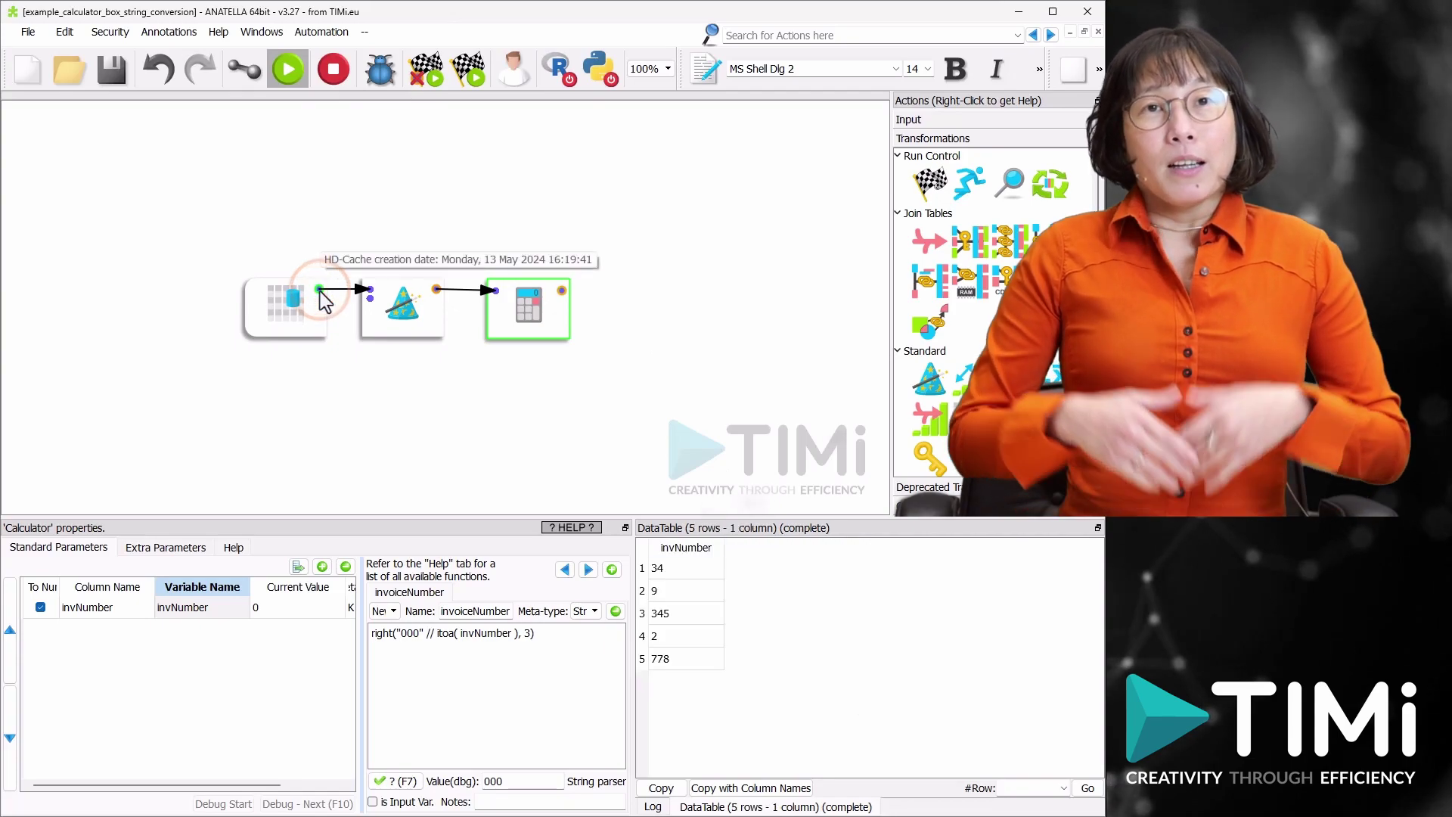
{"action": "left_click_drag", "start_coordinate": [524, 308], "coordinate": [366, 319]}
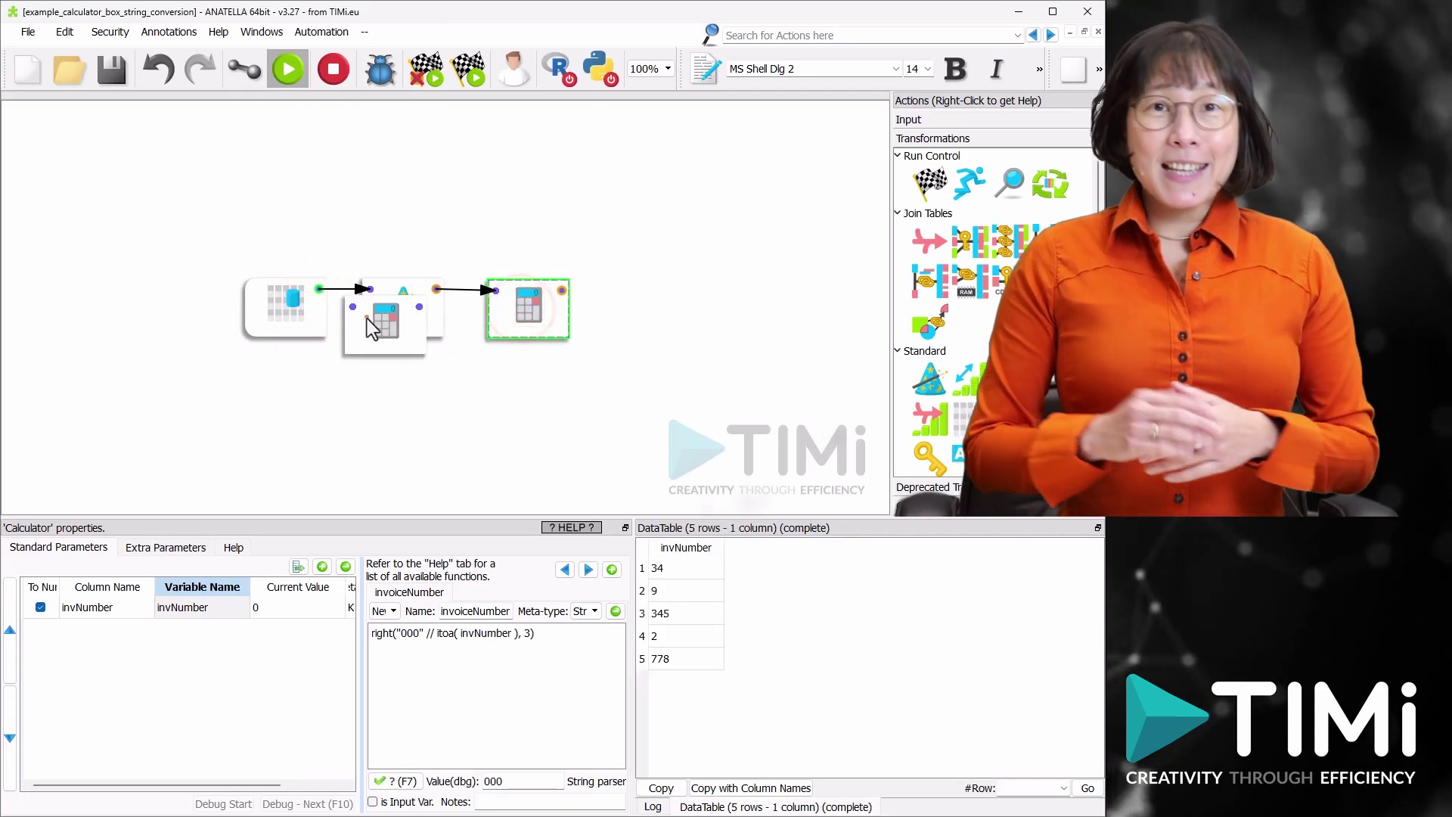
{"action": "left_click", "coordinate": [244, 69]}
{"action": "left_click_drag", "start_coordinate": [320, 236], "coordinate": [378, 336]}
Step: Change its expression to right("000" // invNumber, 3), untick To Num, and preview the output
{"action": "left_click", "coordinate": [403, 356]}
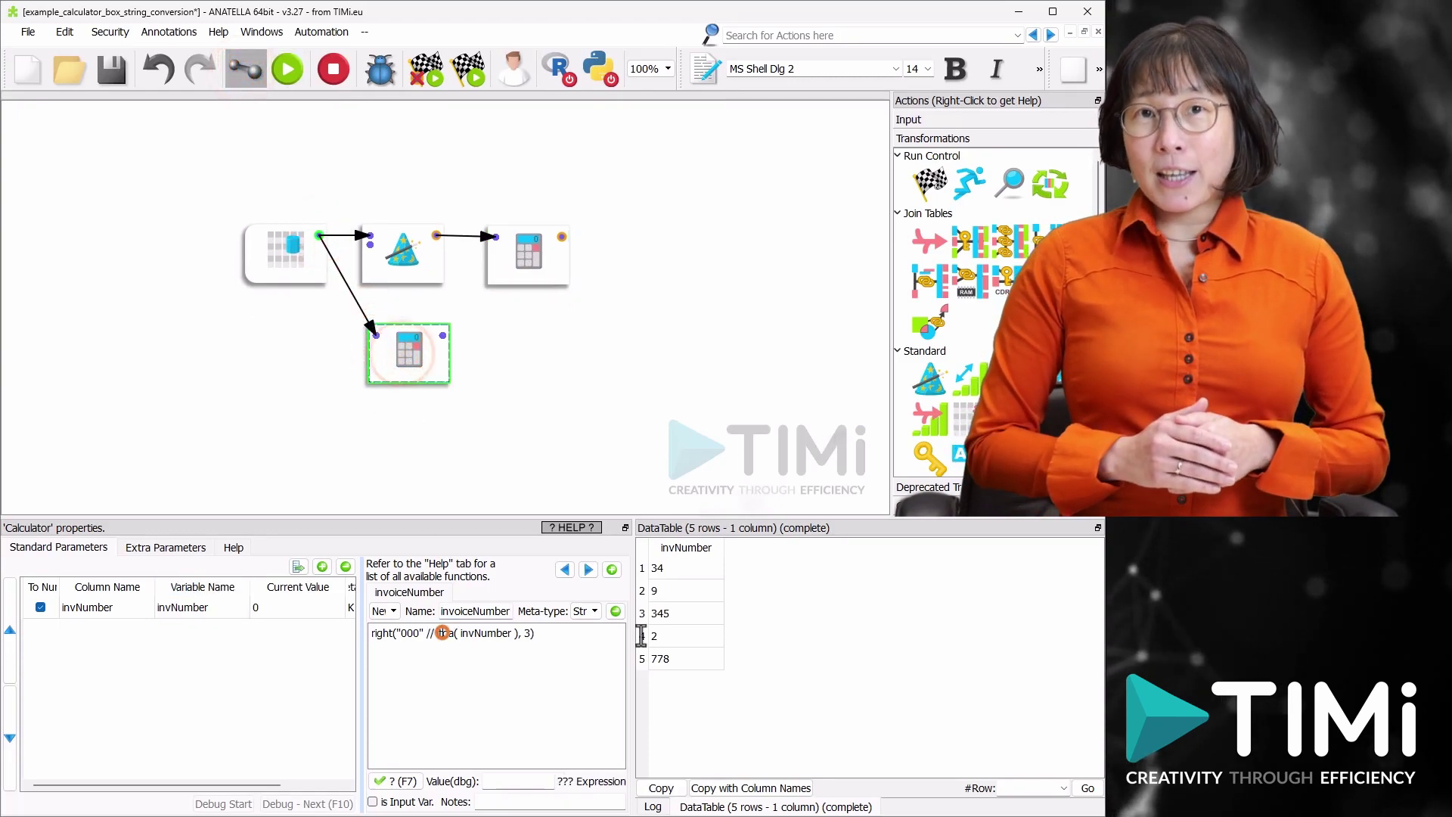
{"action": "left_click", "coordinate": [443, 634]}
{"action": "key", "text": "Delete"}
{"action": "key", "text": "Delete"}
{"action": "key", "text": "Delete"}
{"action": "key", "text": "Delete"}
{"action": "key", "text": "Delete"}
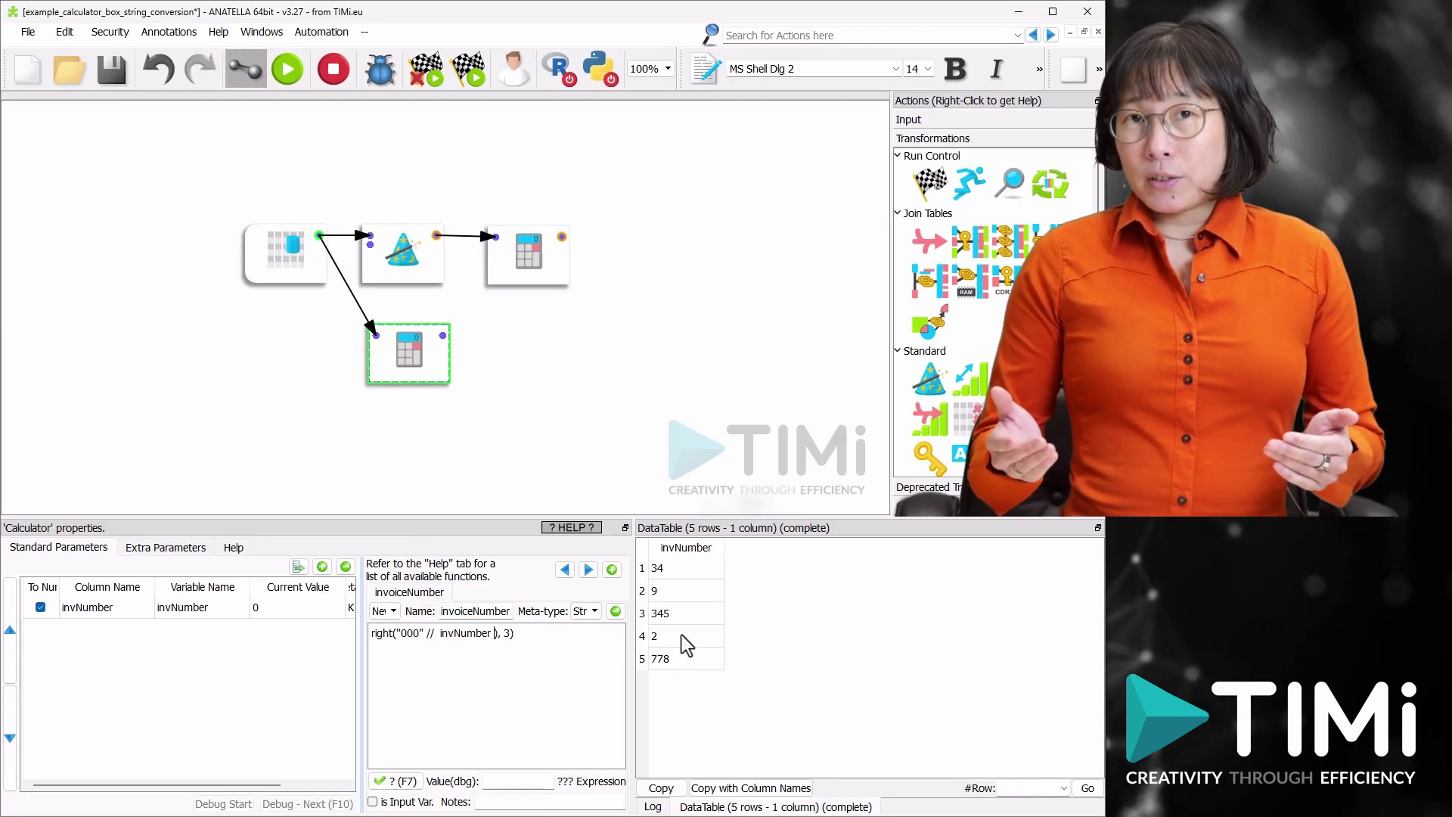
{"action": "key", "text": "BackSpace"}
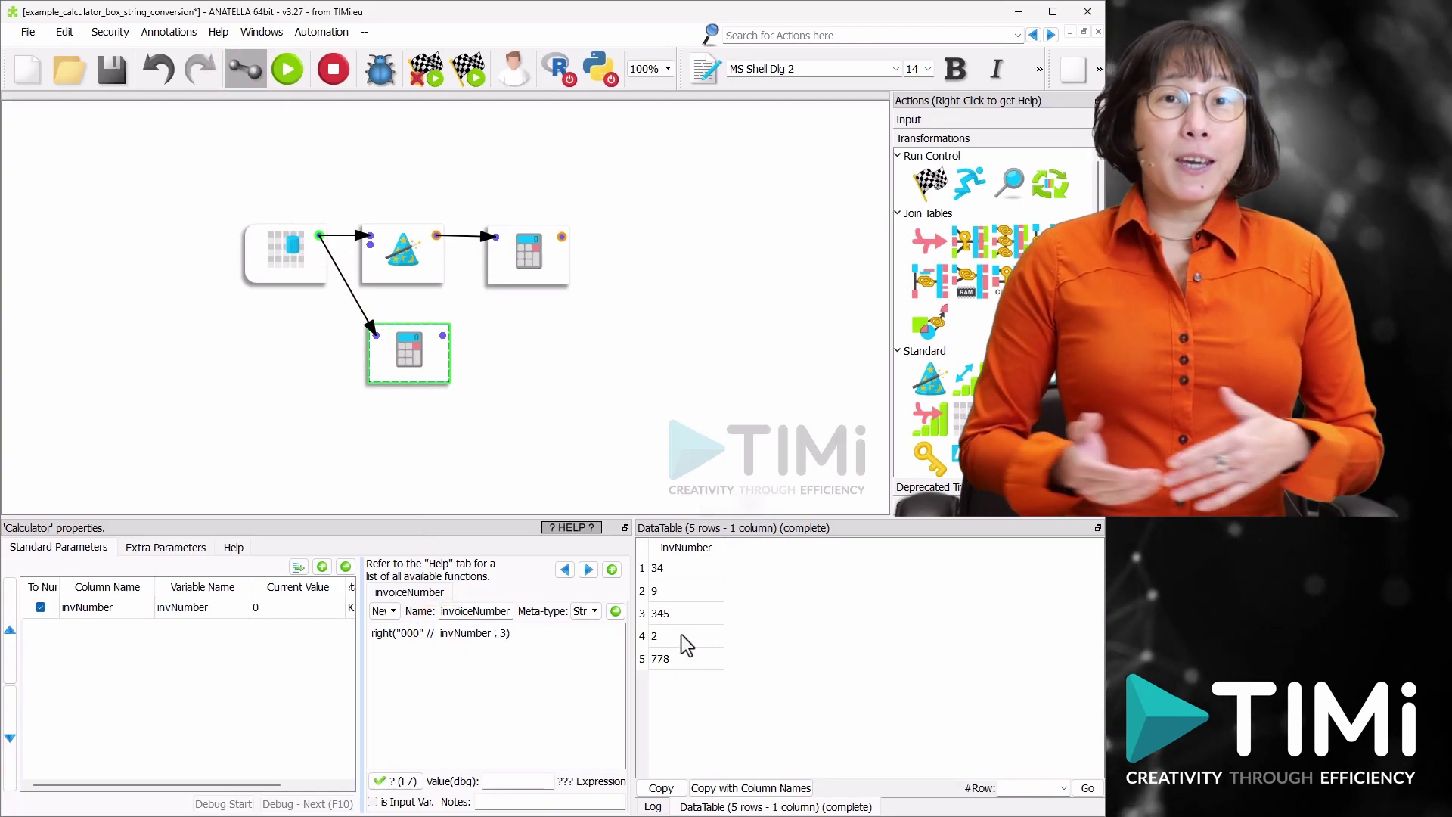
{"action": "left_click", "coordinate": [40, 607]}
{"action": "mouse_move", "coordinate": [440, 339]}
{"action": "left_mouse_down"}
{"action": "mouse_move", "coordinate": [470, 339]}
{"action": "mouse_move", "coordinate": [445, 338]}
{"action": "left_mouse_up"}
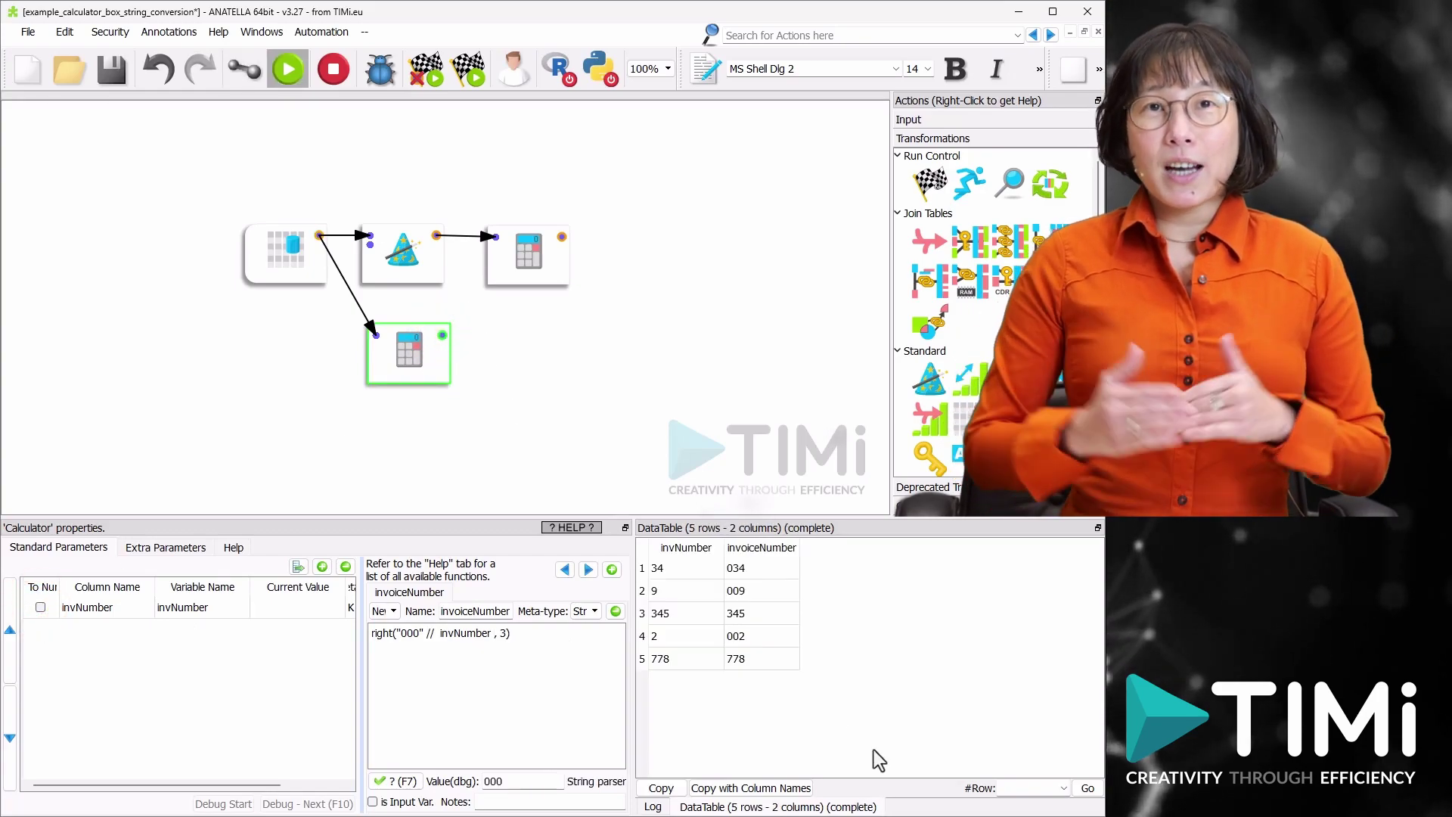